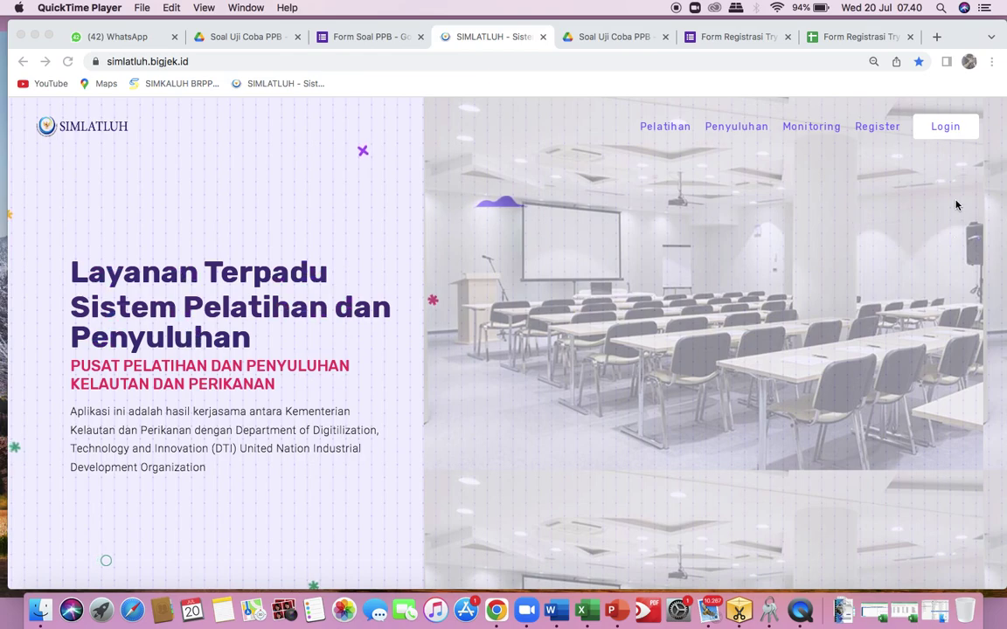
Go to the SIMLATLUH login page and switch to the Daftar account registration form.
left_click(949, 131)
left_click(941, 131)
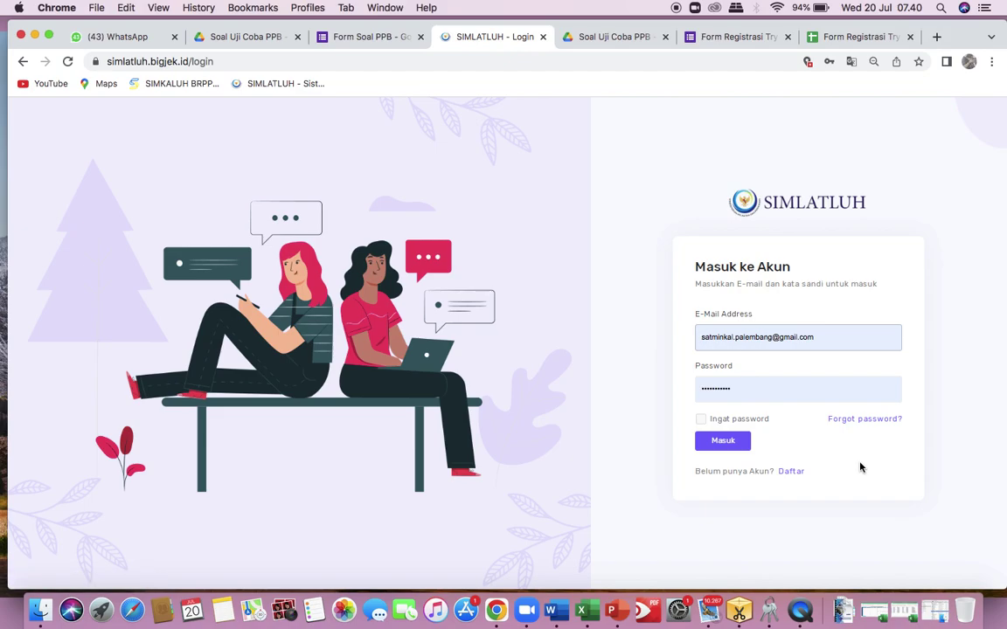
left_click(796, 473)
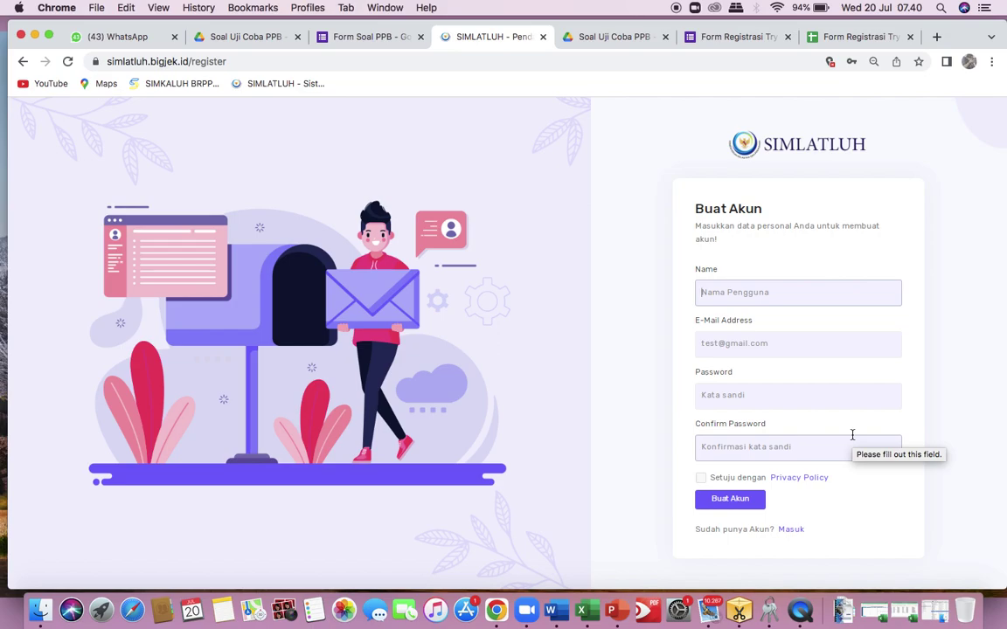
Enter the Musi Rawas coordinator account name and fill the e-mail with the saved address.
type("koord")
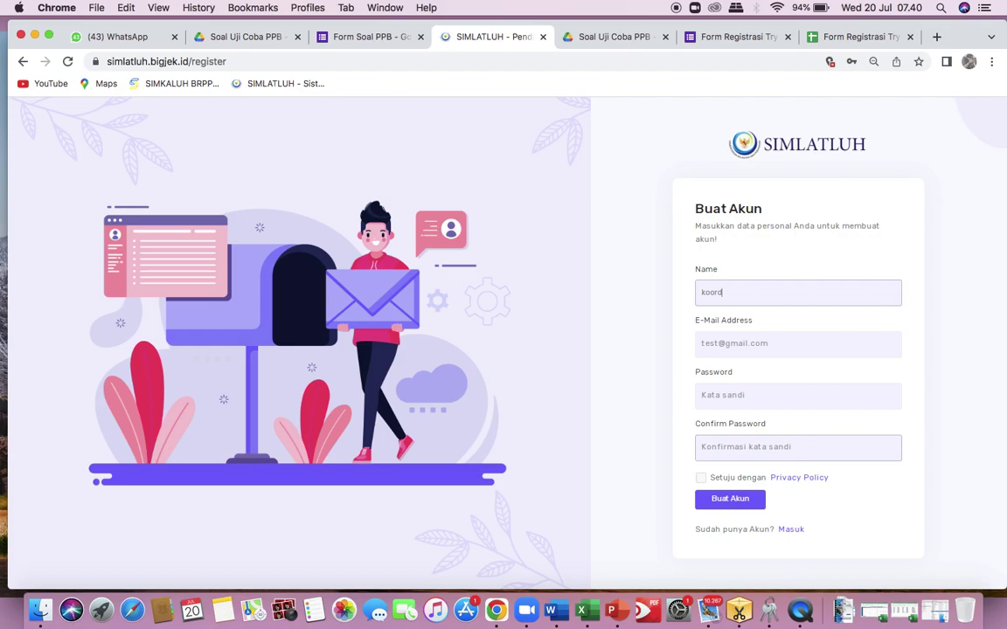
type("inator_")
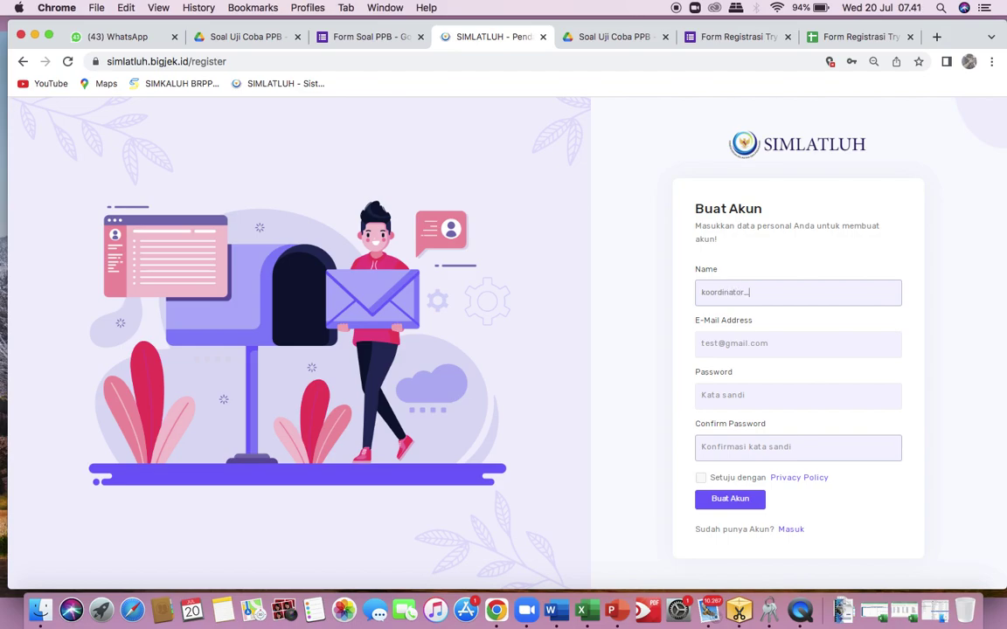
type("MusiRawas_")
type("Hendri")
left_click(747, 346)
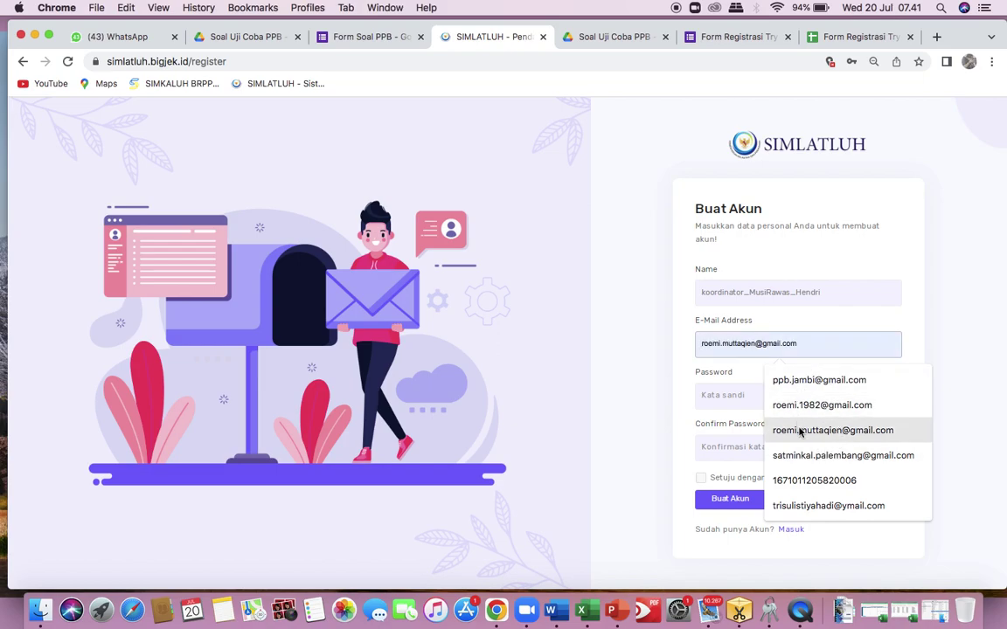
left_click(798, 430)
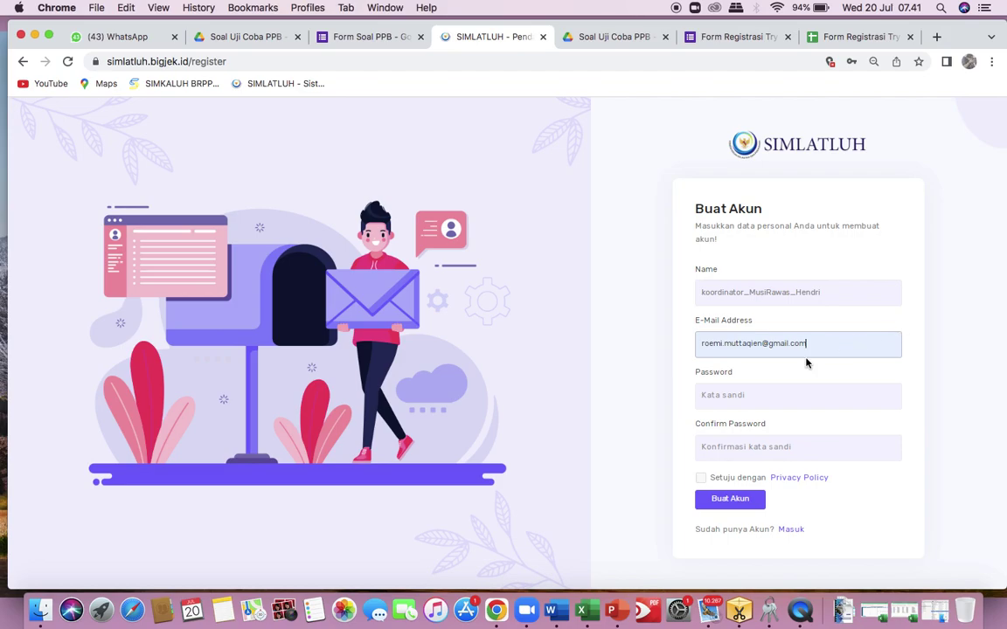
Enter a short password in both the Password and Confirm Password fields.
left_click(721, 395)
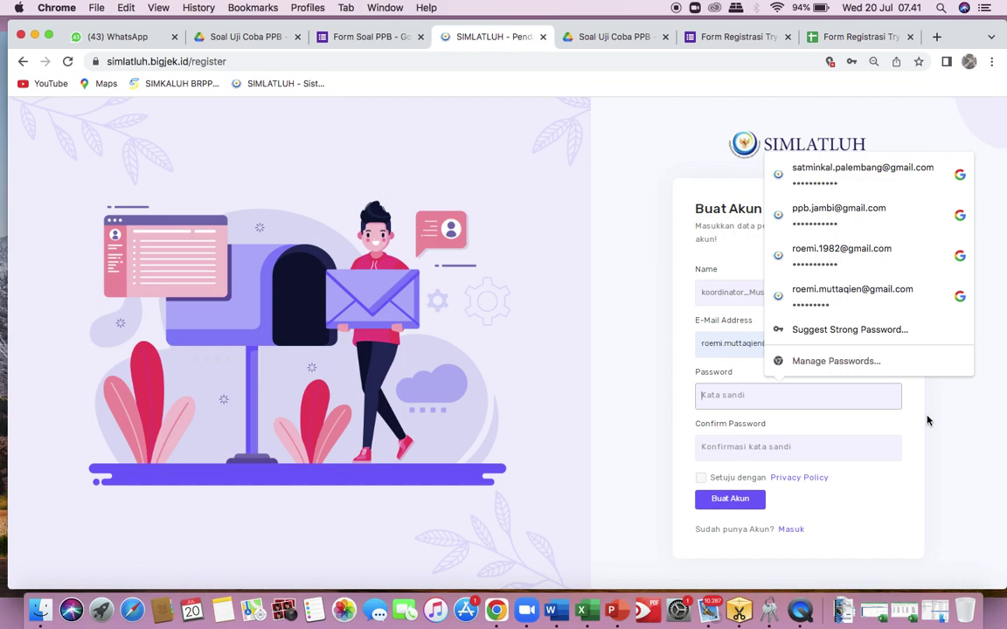
type("a")
key("BackSpace")
type("a")
left_click(783, 451)
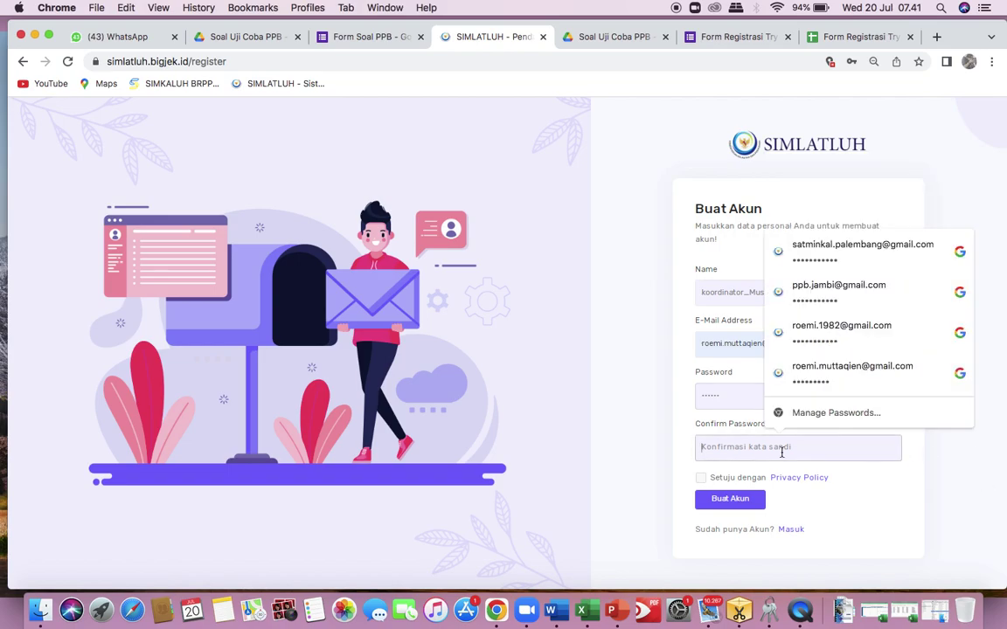
type("a")
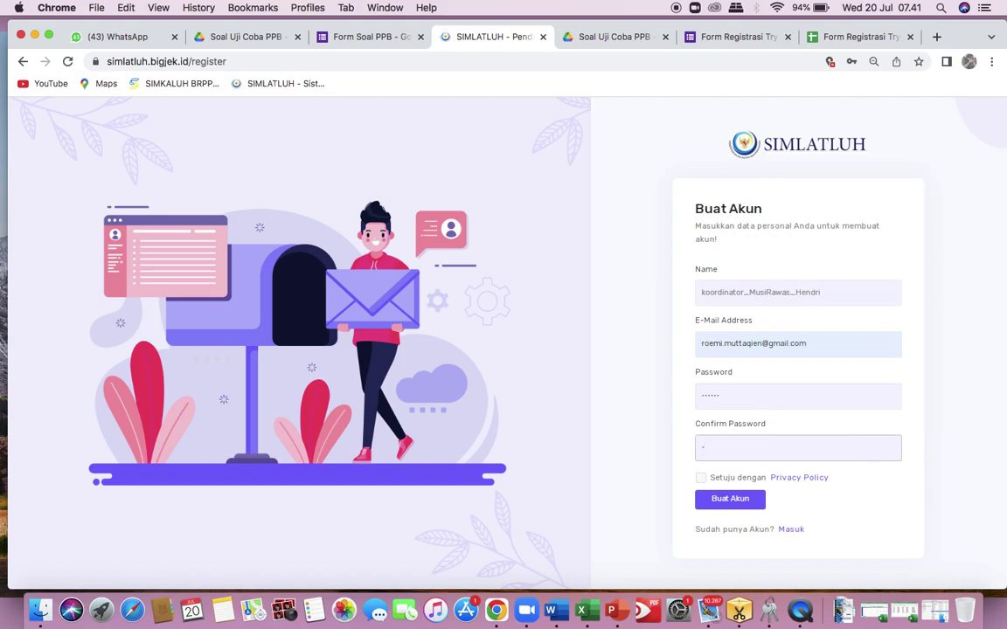
key("BackSpace")
type("a")
Submit the form and, after the length error, re-enter an 8-character password.
left_click(700, 478)
left_click(743, 505)
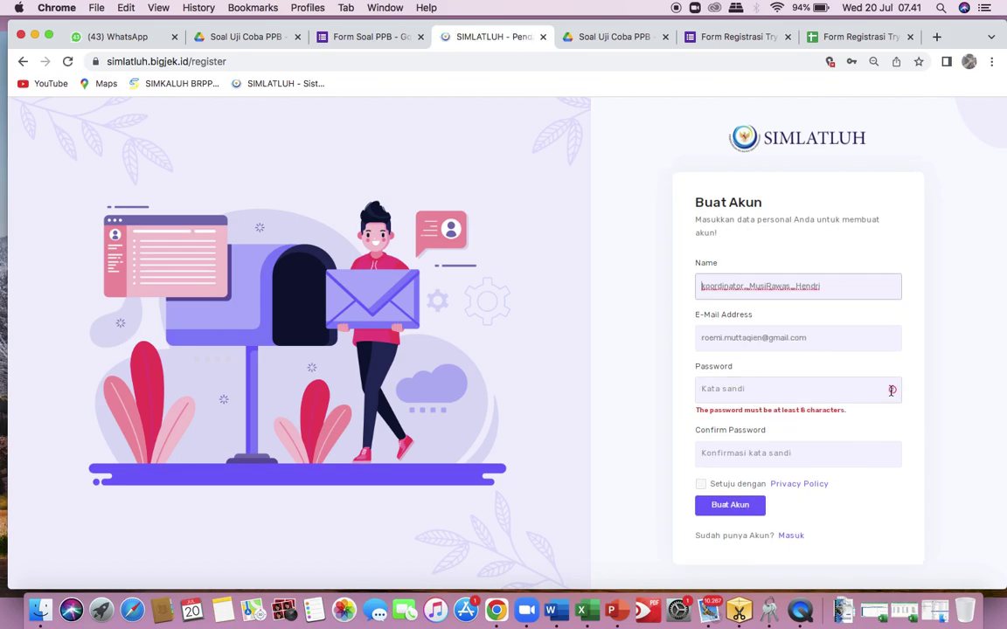
left_click(796, 393)
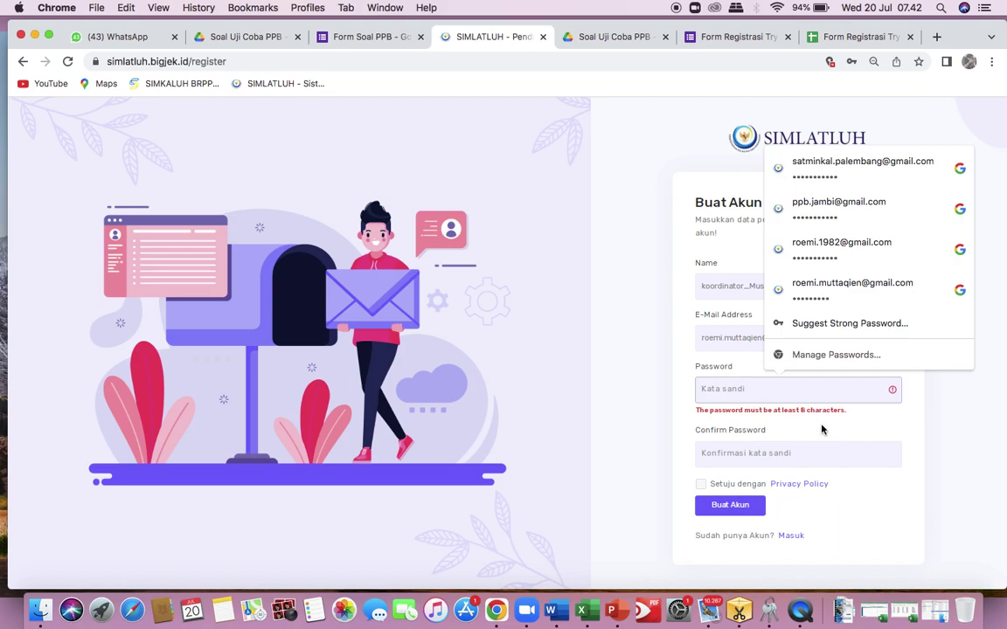
type("12345678")
Confirm the 8-character password, accept the Privacy Policy and create the account.
left_click(762, 453)
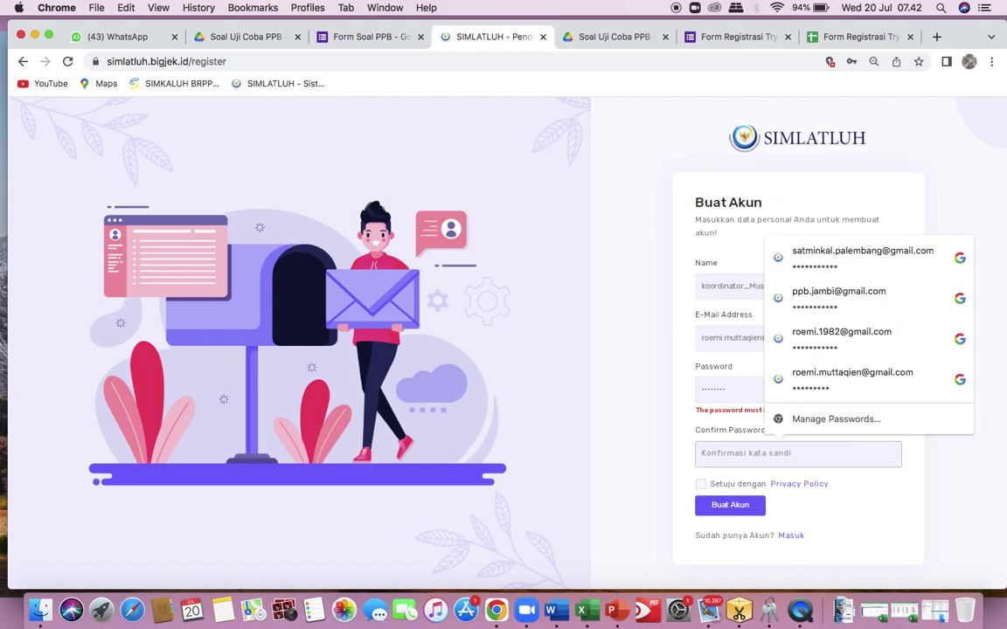
type("12")
key("BackSpace")
key("BackSpace")
key("BackSpace")
type("12345678")
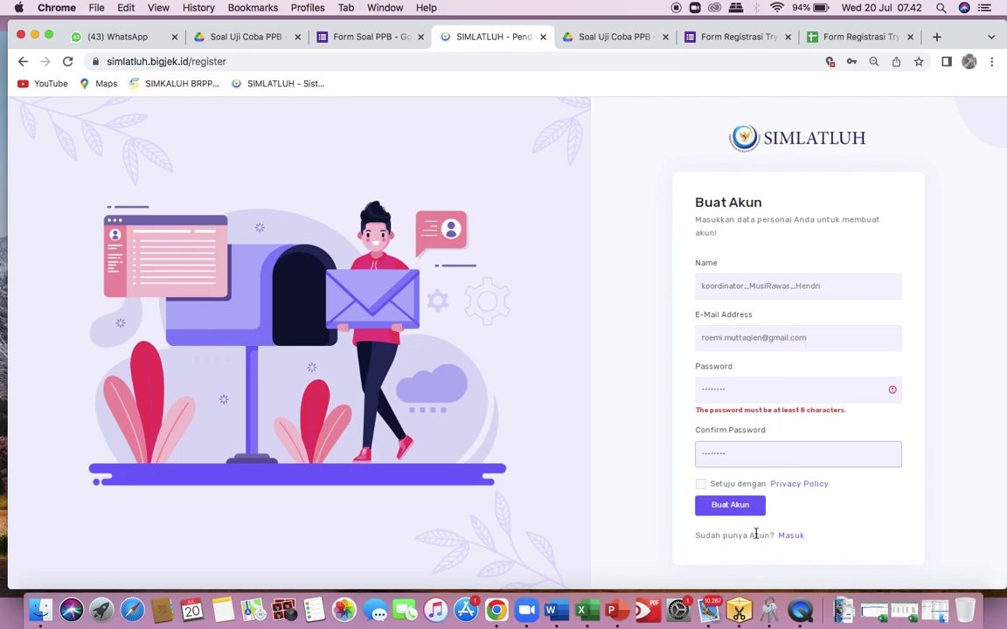
left_click(701, 483)
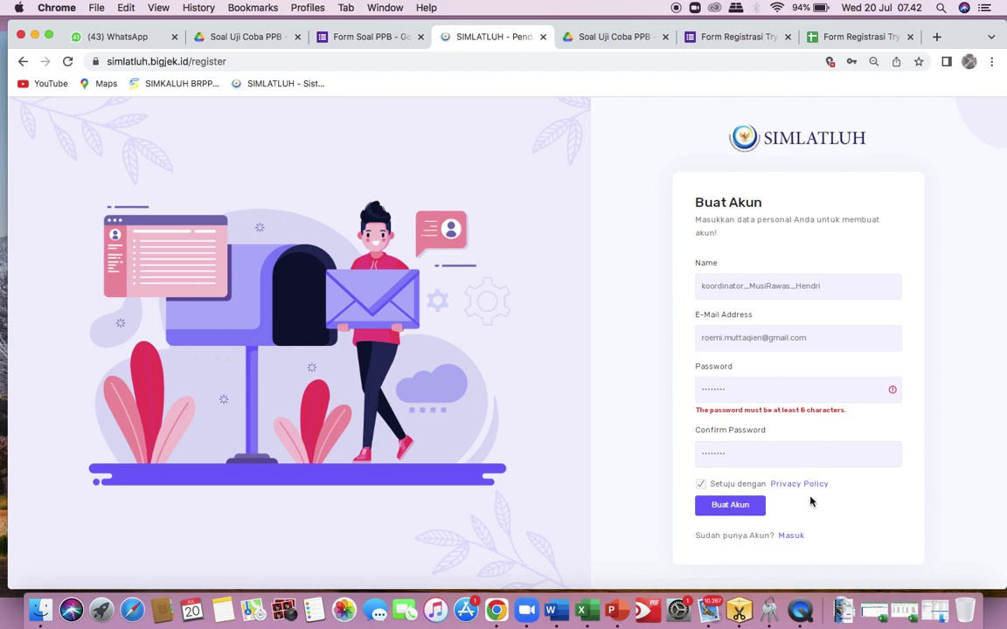
left_click(743, 509)
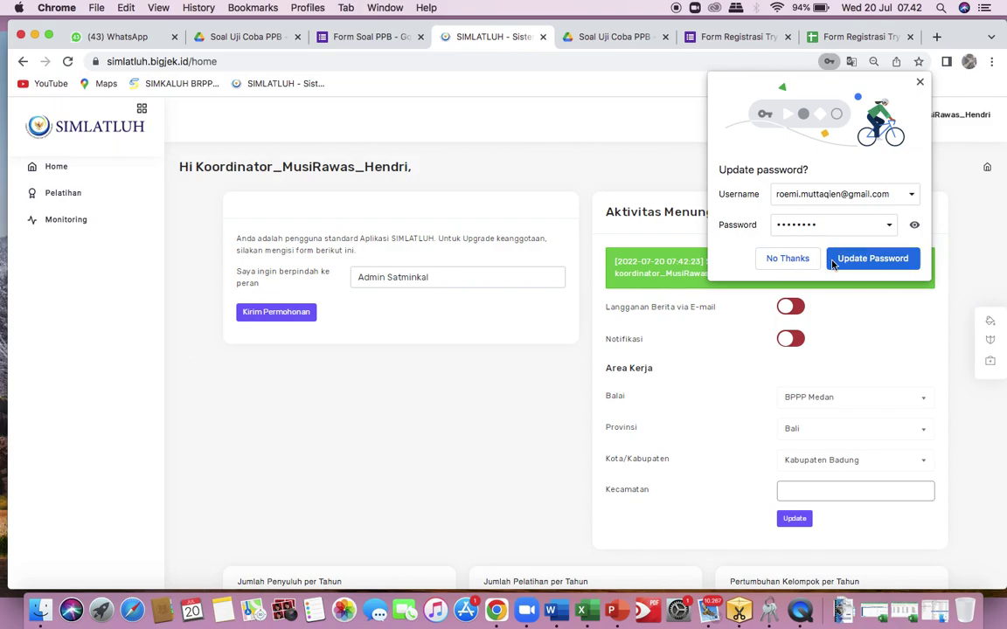
Dismiss Chrome's Update password prompt with No Thanks.
left_click(919, 83)
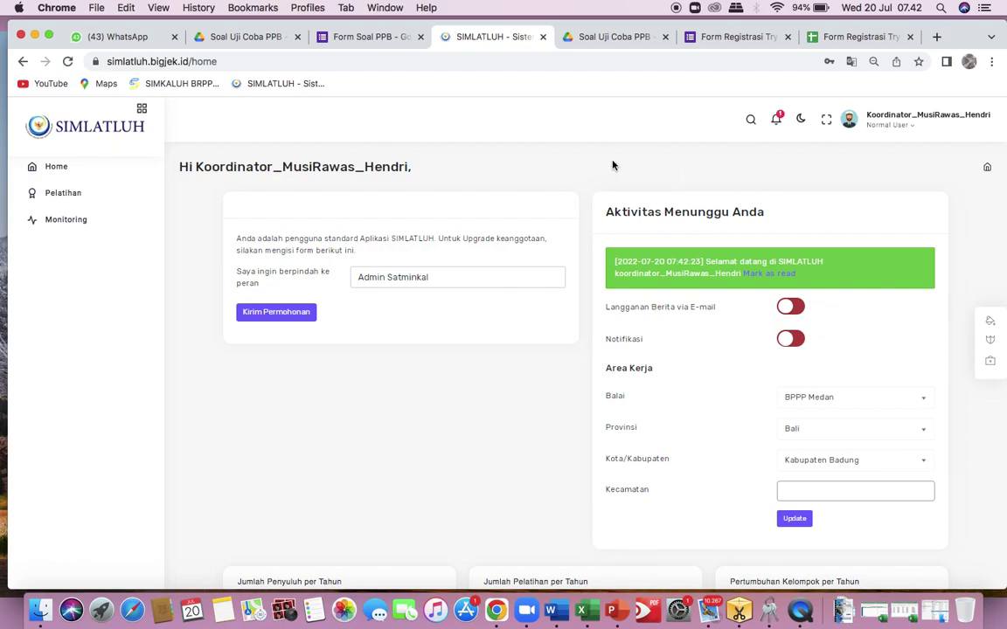
Set the Balai to BRPPUPP Palembang and the province to Sumatera Selatan.
left_click(960, 128)
left_click(890, 125)
left_click(892, 129)
scroll(674, 353, "down", 3)
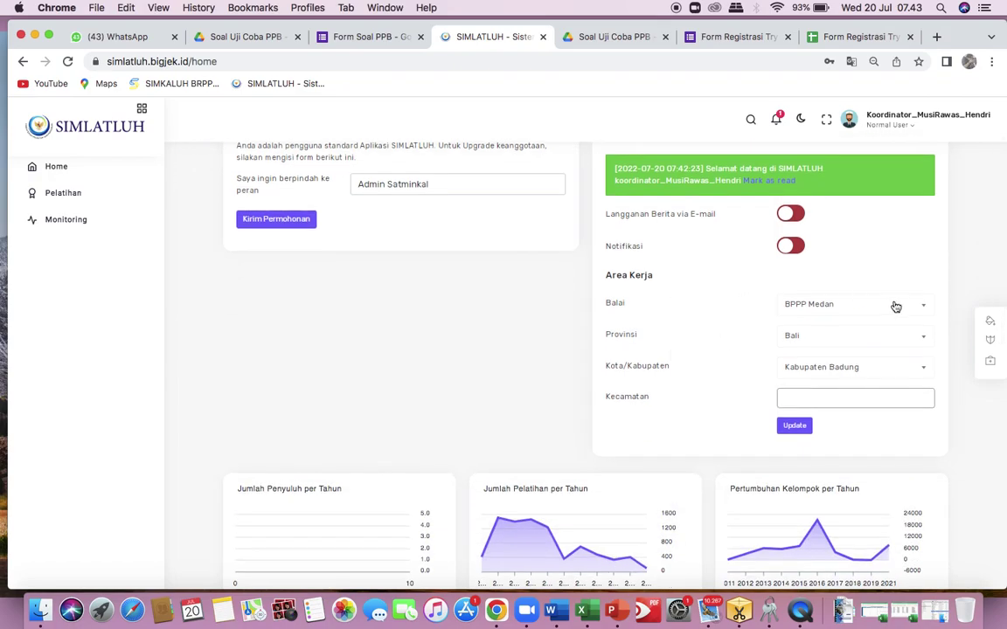
left_click(898, 308)
scroll(830, 389, "down", 3)
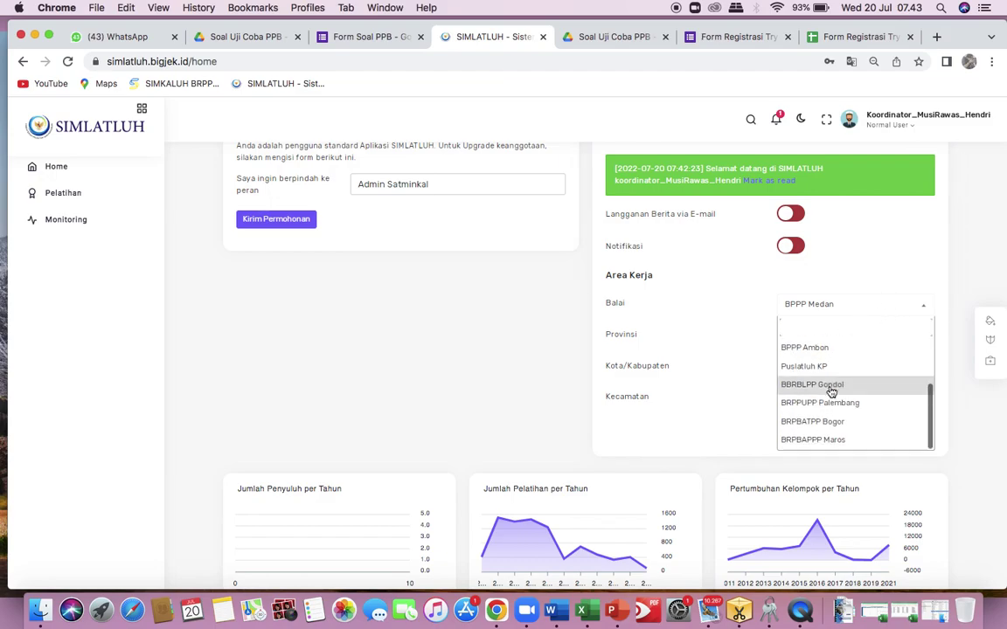
left_click(826, 405)
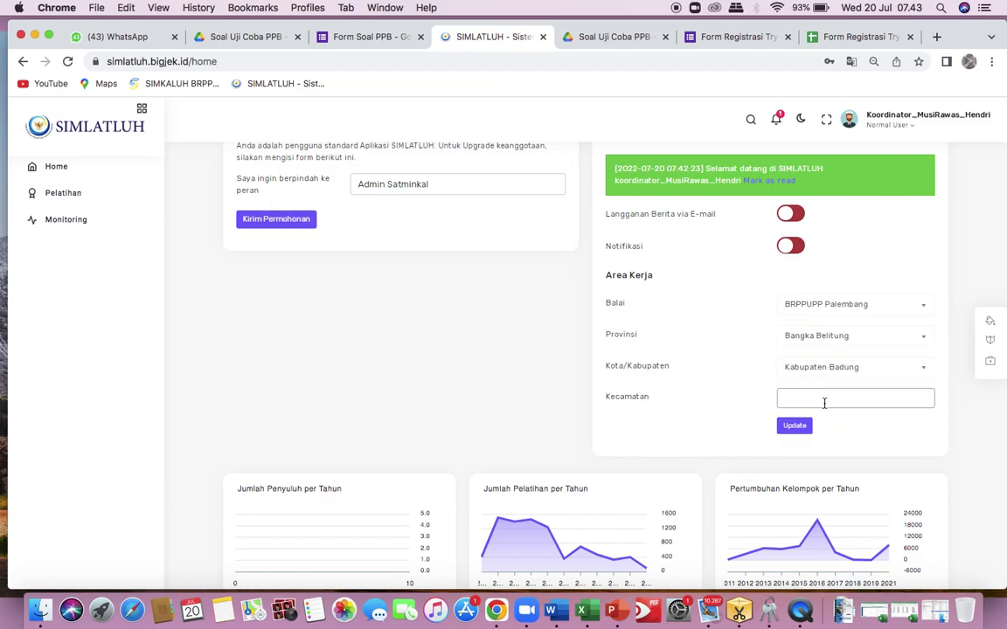
left_click(887, 341)
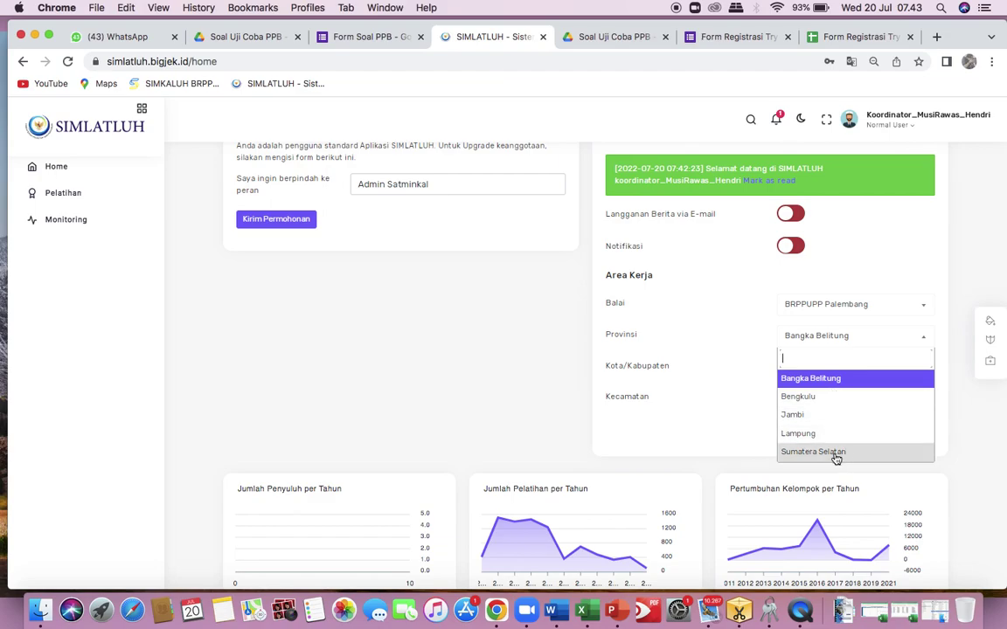
left_click(835, 455)
Choose Kabupaten Musi Rawas, add kecamatan BULAN TENGAH SUKU ULU and KARANG JAYA, and update.
left_click(885, 374)
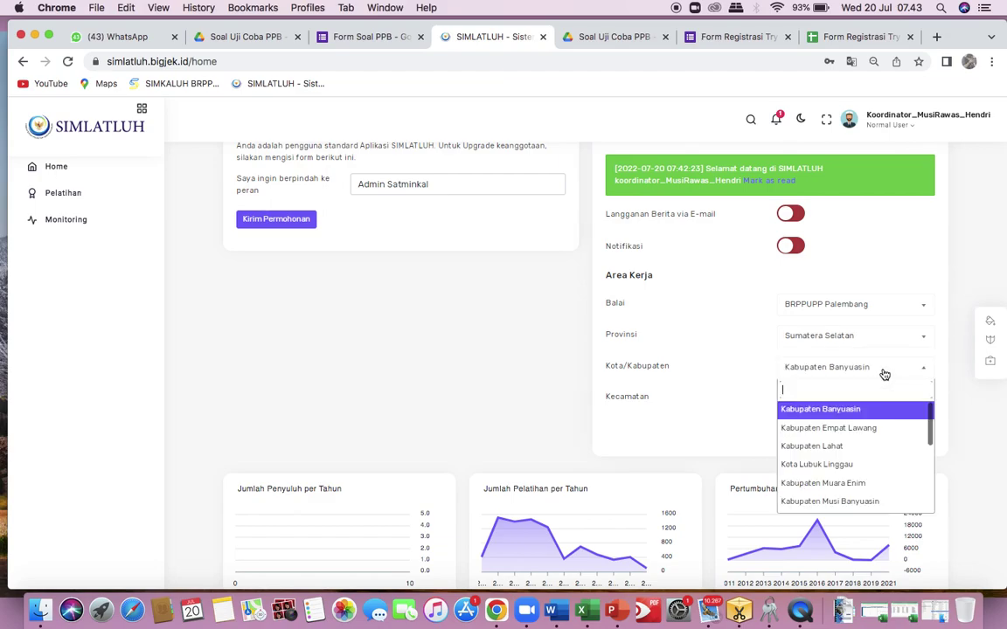
scroll(843, 470, "down", 3)
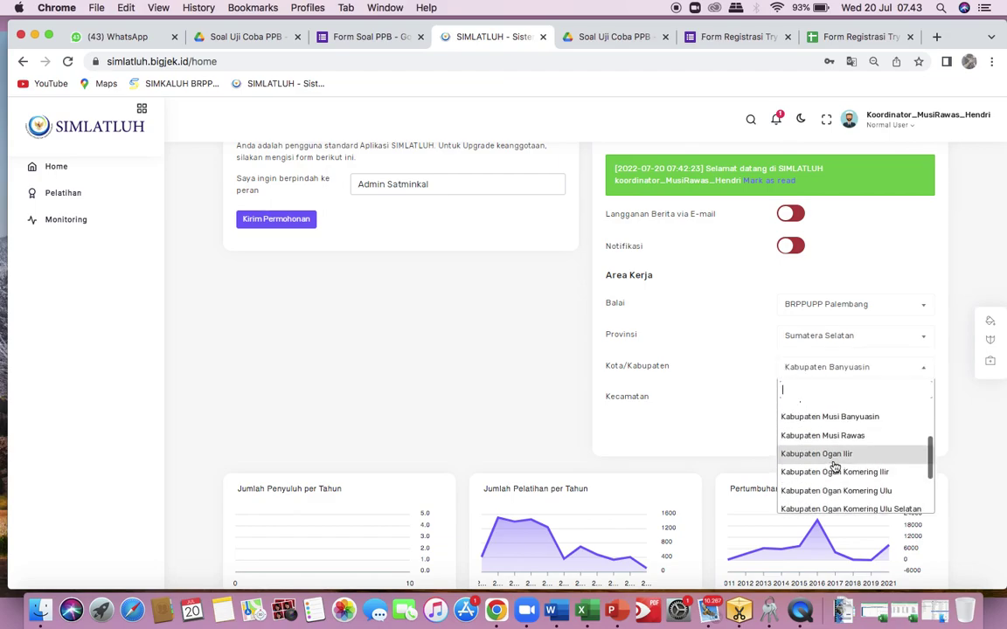
left_click(846, 436)
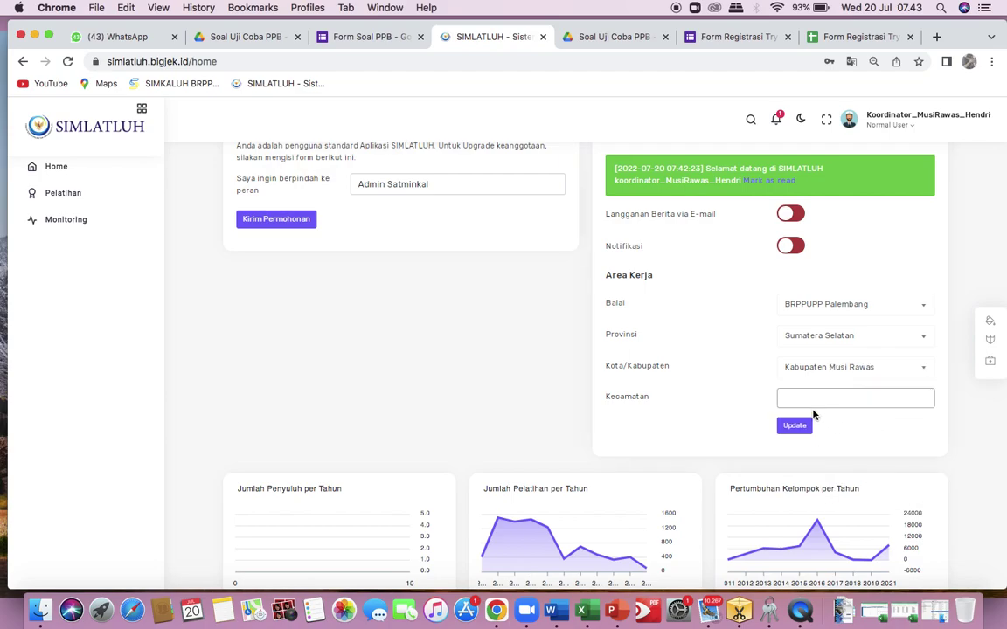
left_click(808, 399)
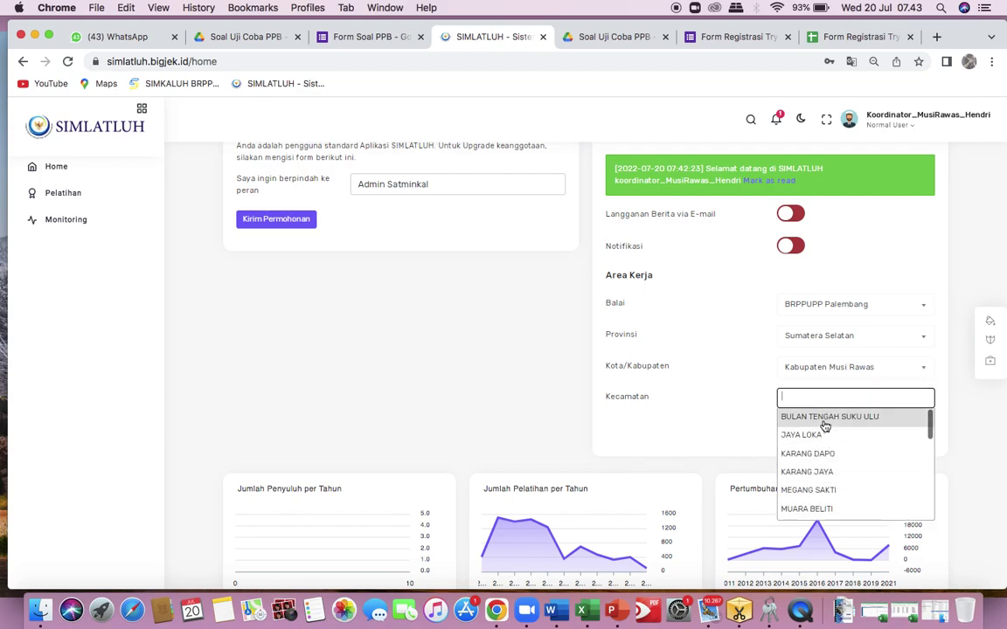
left_click(824, 420)
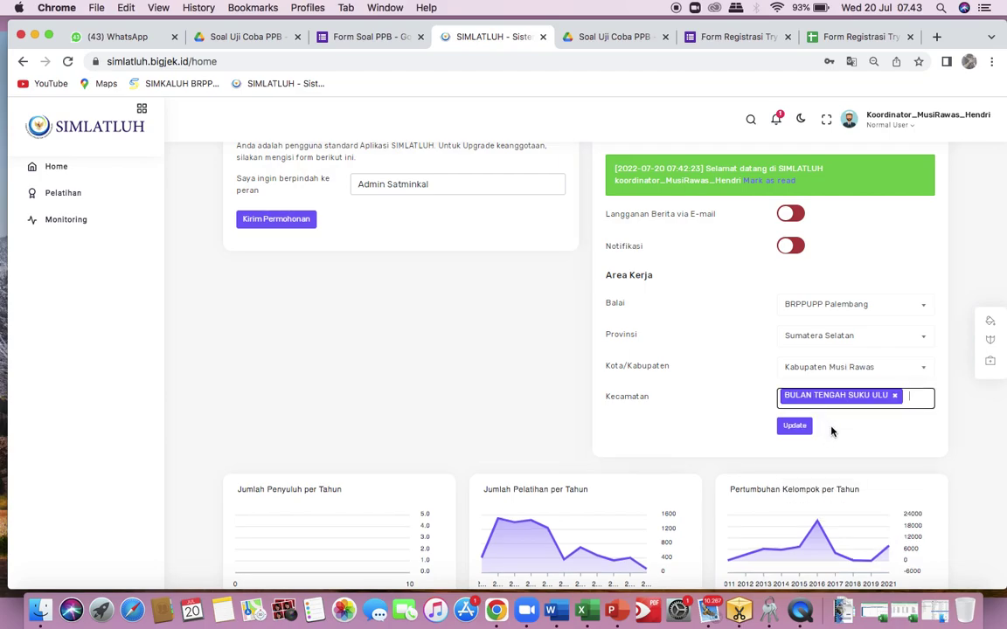
left_click(914, 399)
left_click(814, 475)
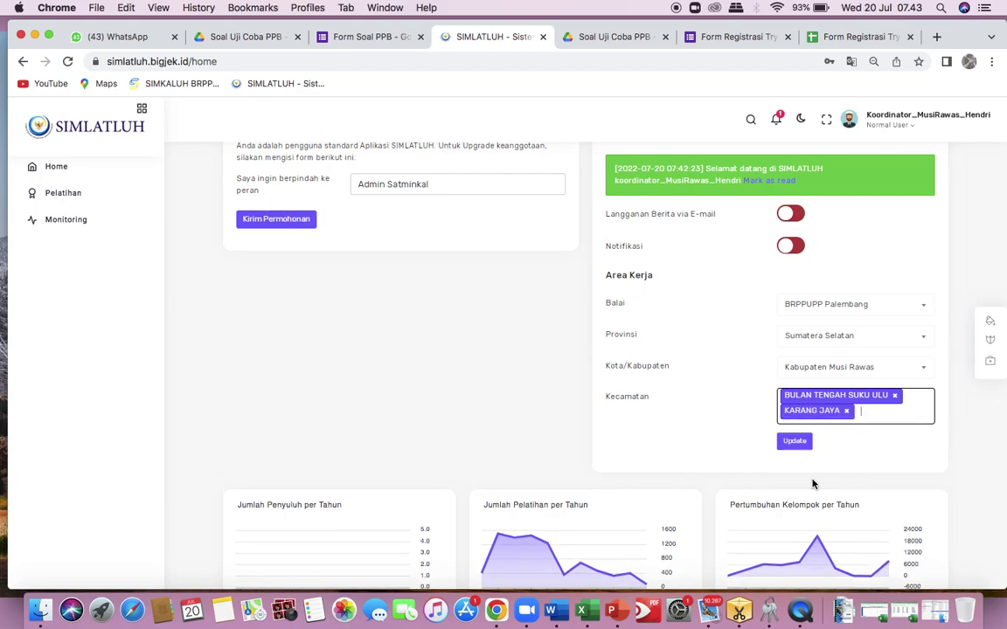
left_click(795, 441)
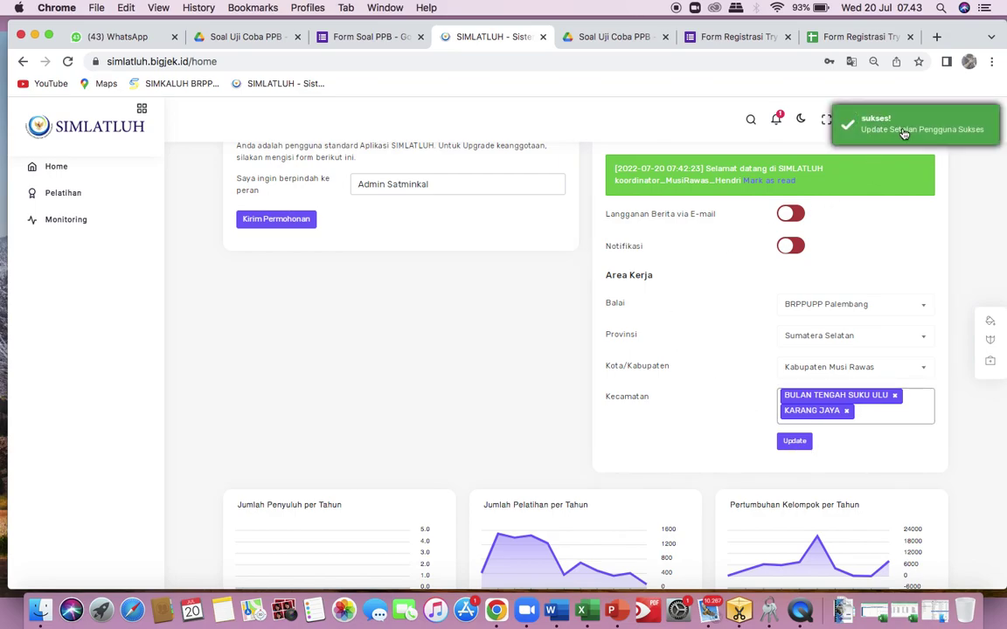
Choose Penyuluh as the requested role, send the request and confirm the Information dialog.
scroll(462, 363, "up", 2)
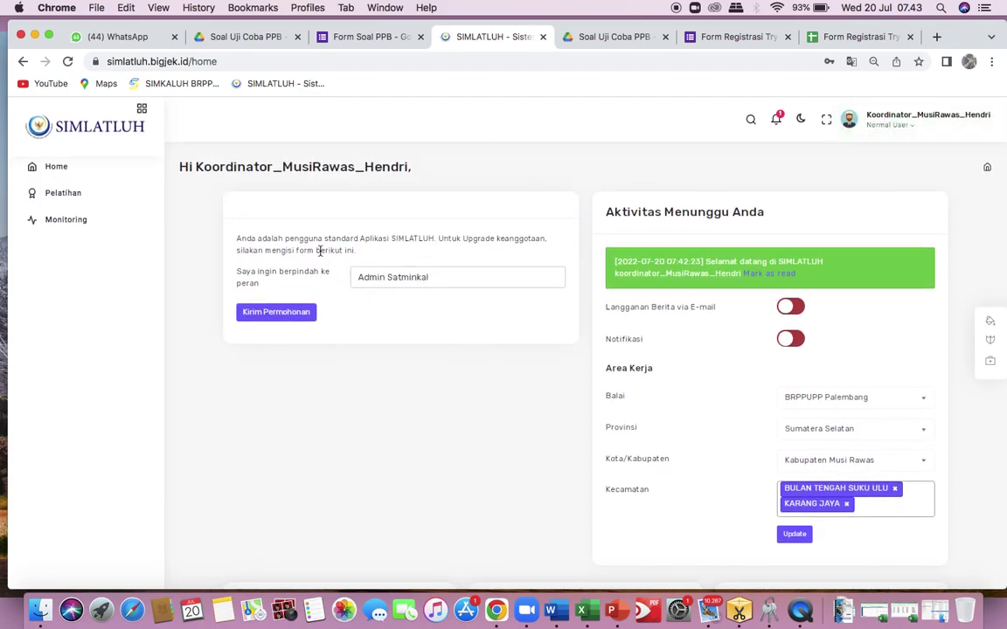
left_click(284, 313)
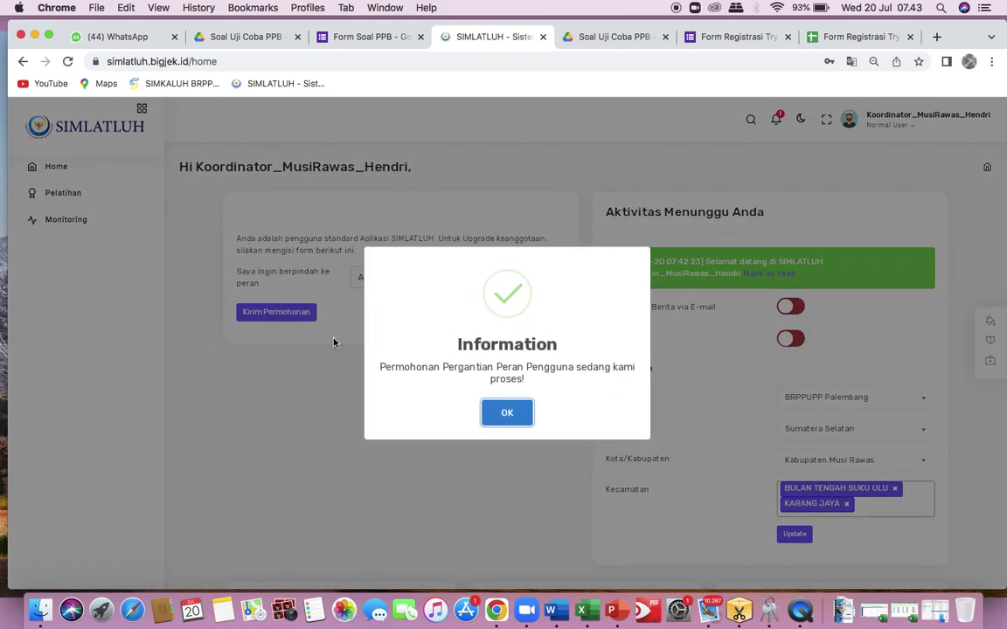
left_click(509, 415)
left_click(442, 276)
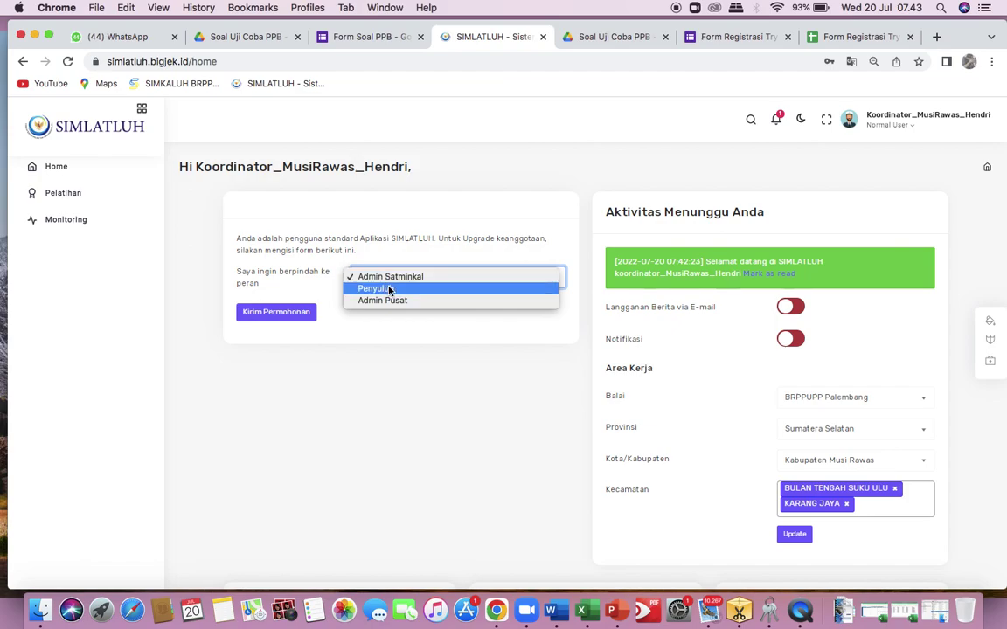
left_click(390, 289)
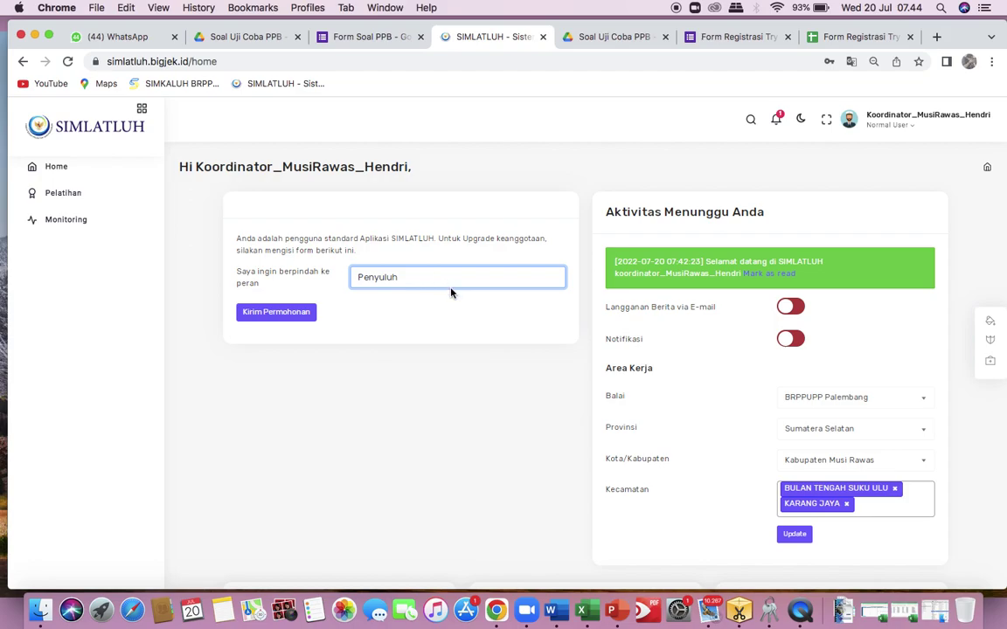
left_click(287, 315)
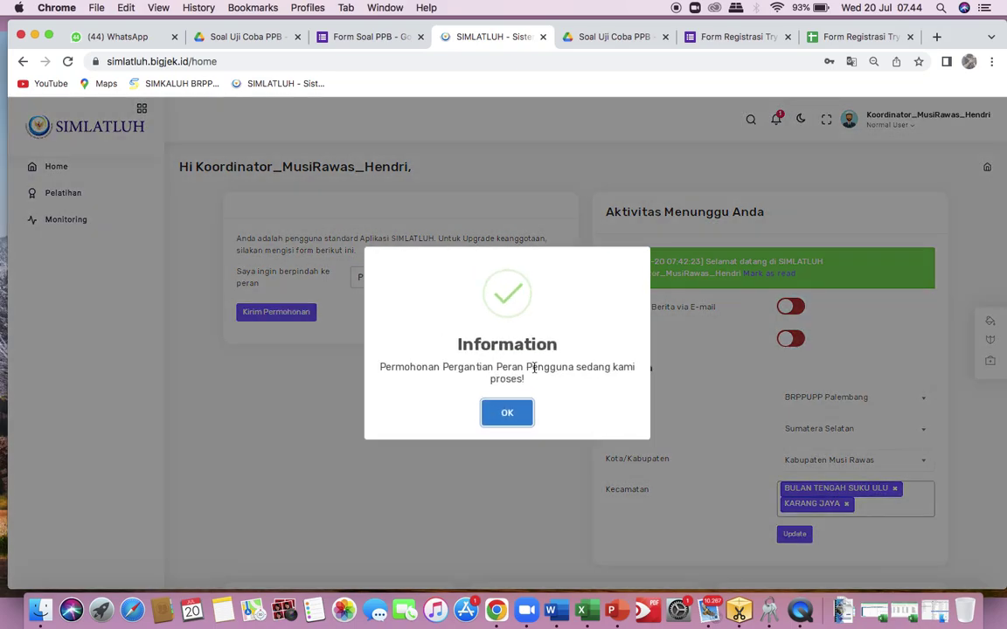
left_click(511, 417)
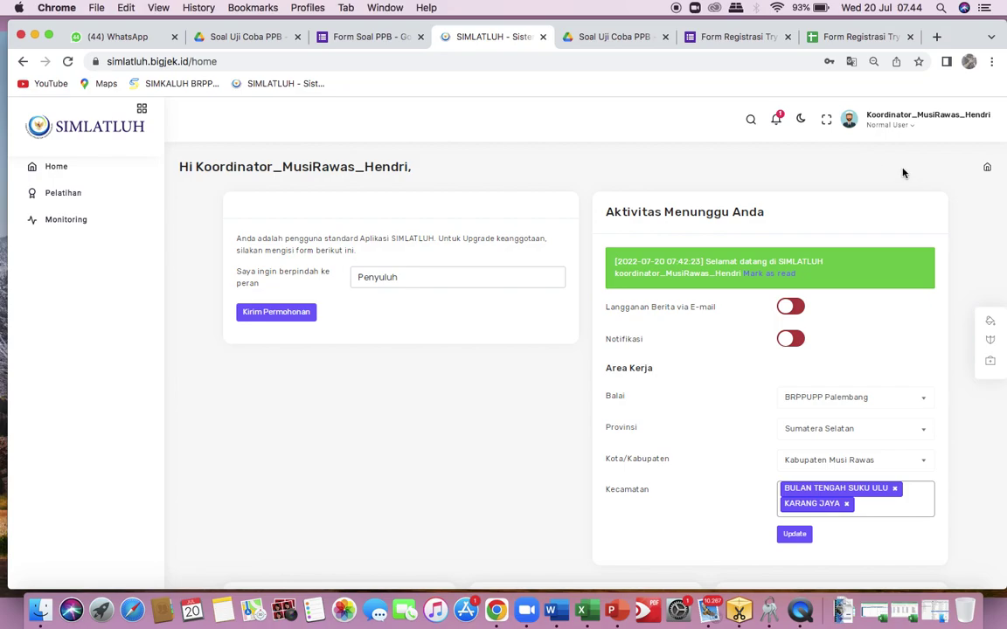
Open the user menu from the profile name at the top right.
left_click(913, 128)
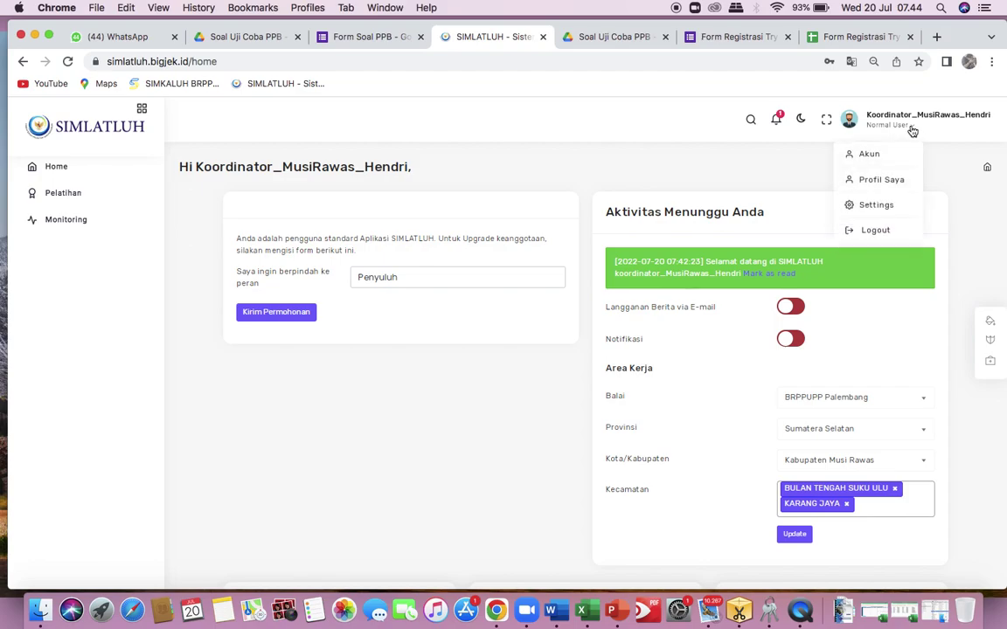
Log out, sign back in as Admin Satminkal with saved credentials, and expand Setelan.
left_click(885, 236)
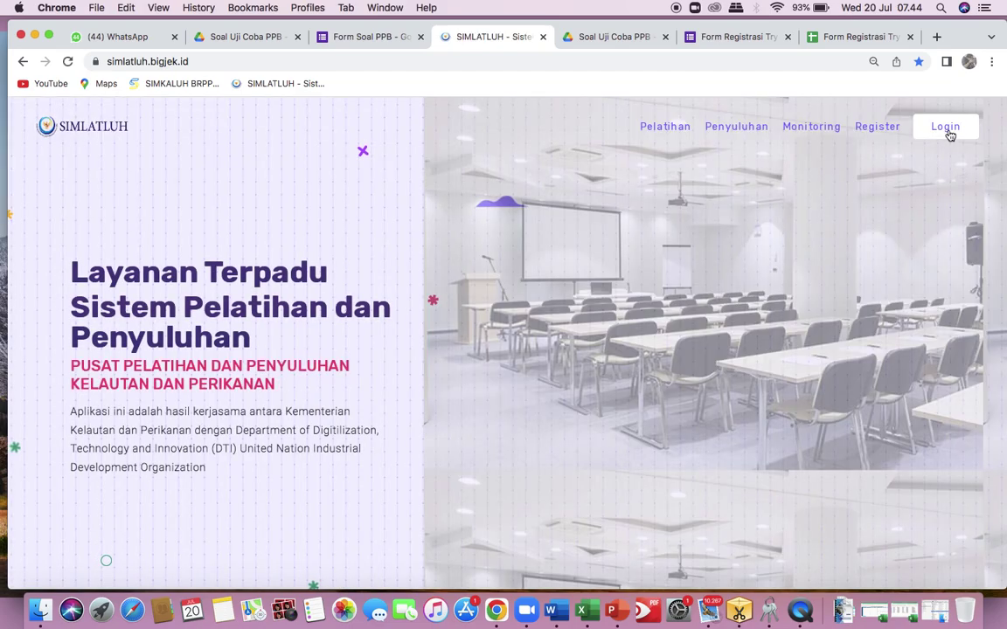
left_click(950, 134)
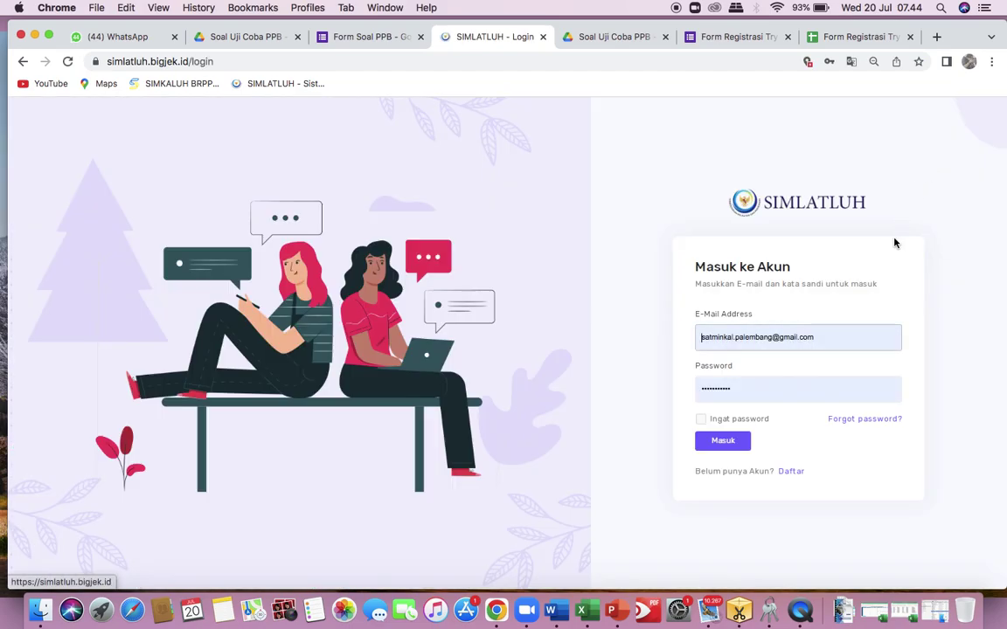
left_click(724, 443)
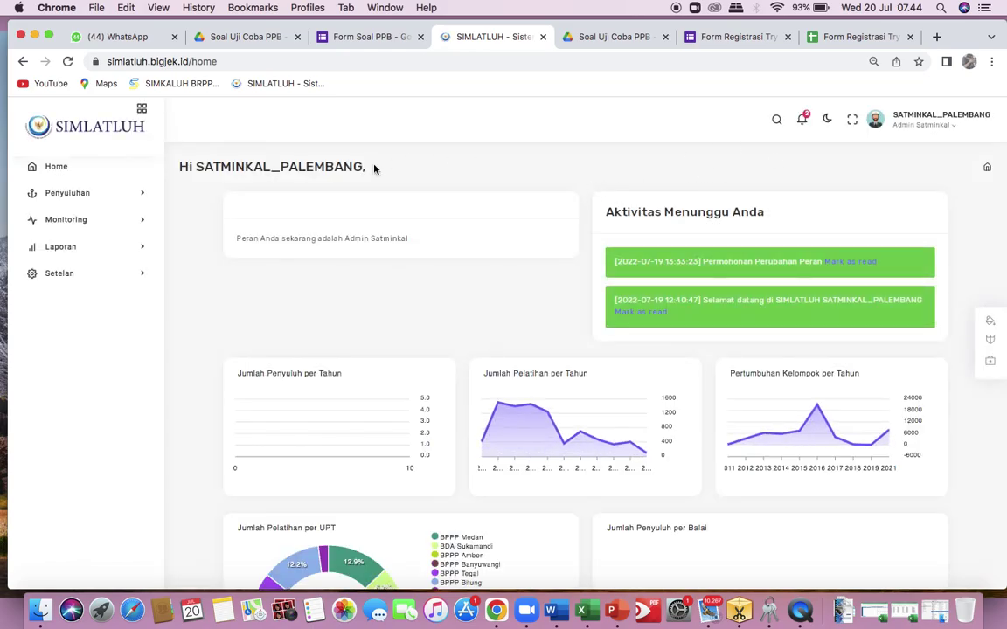
left_click(96, 284)
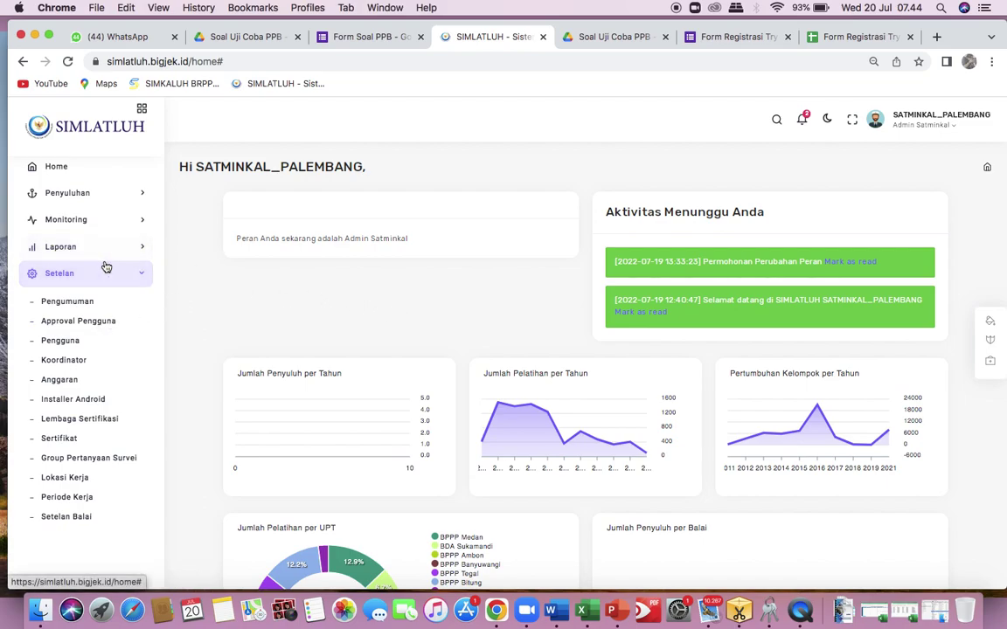
Approve the coordinator's pending Penyuluh request in Setelan > Approval Pengguna.
left_click(92, 323)
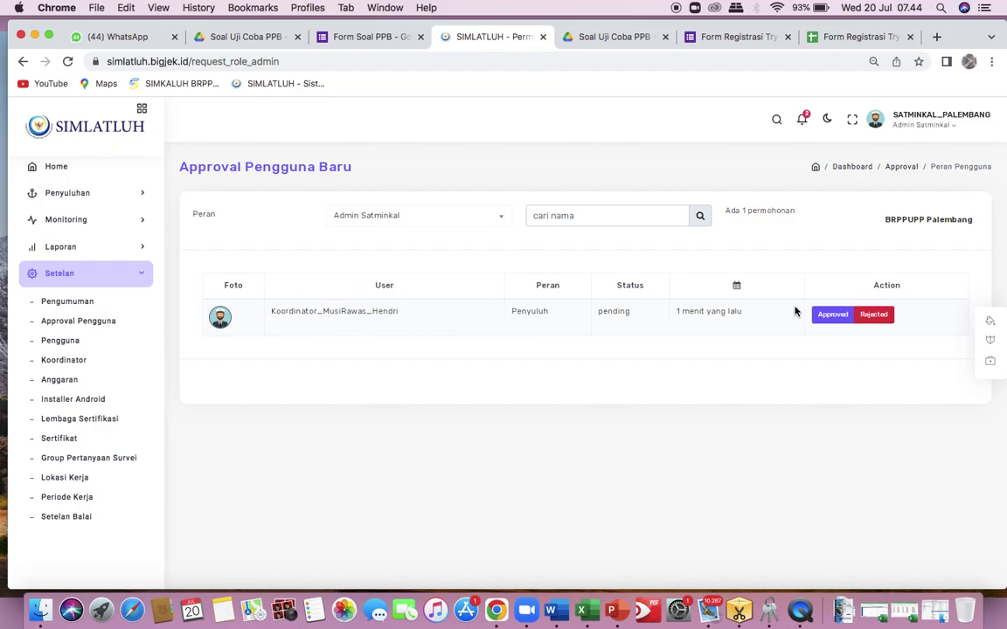
left_click(829, 316)
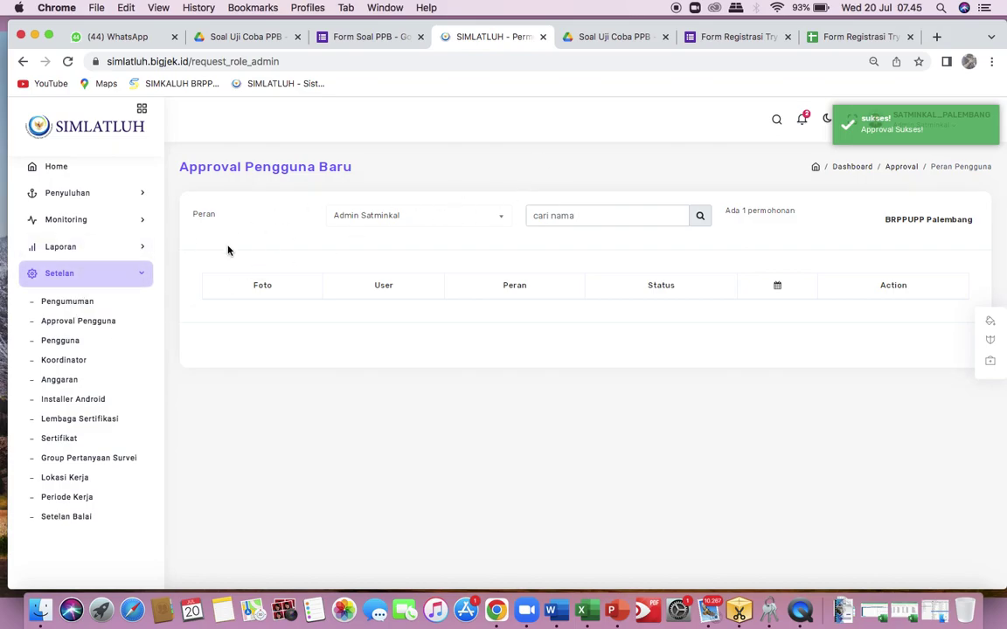
Start a new Pengguna Koordinator, search for the coordinator user and pick them.
left_click(75, 360)
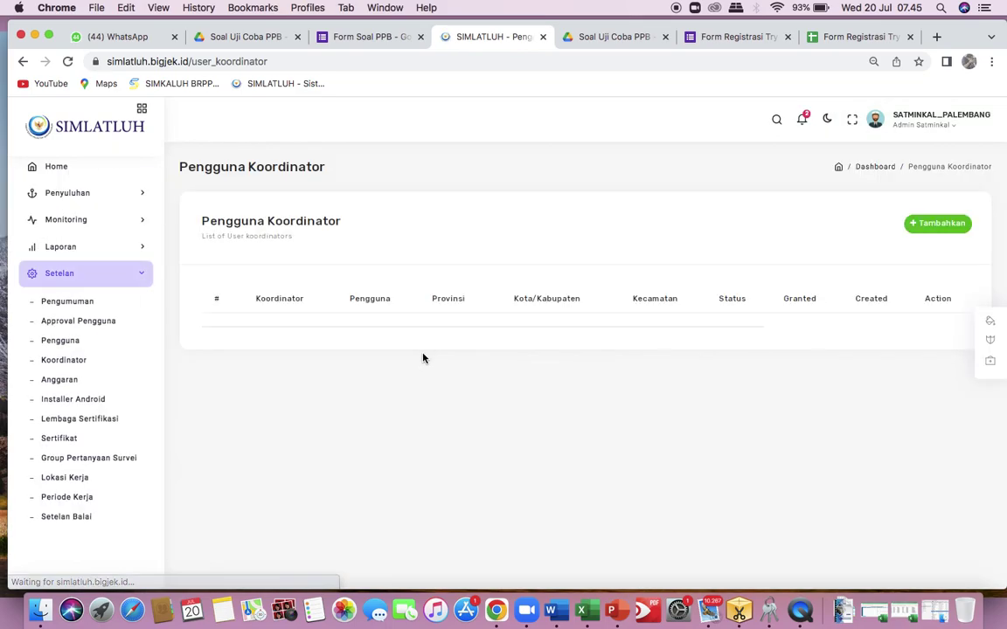
left_click(929, 224)
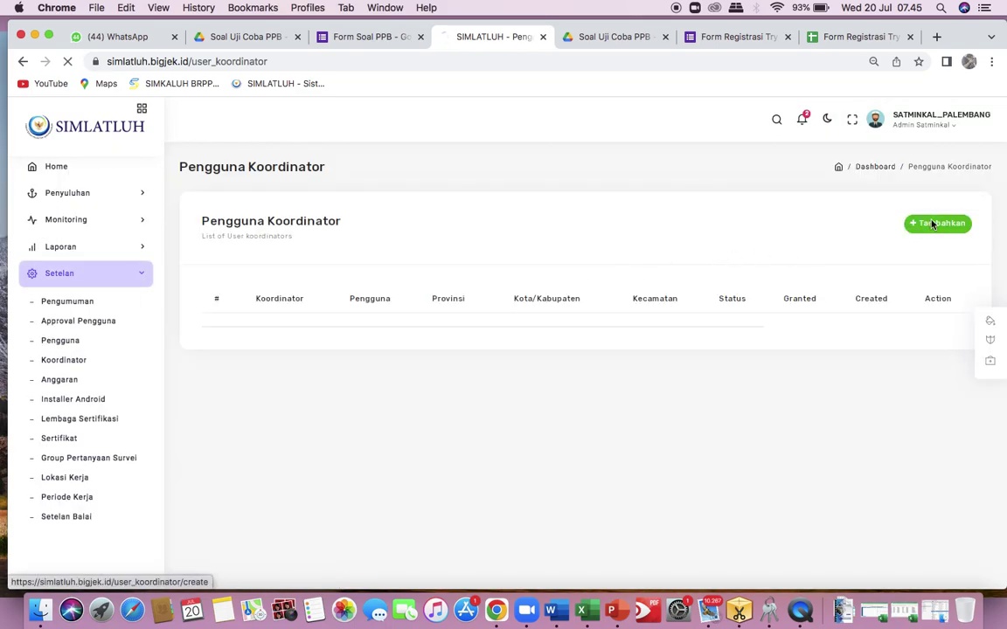
left_click(553, 296)
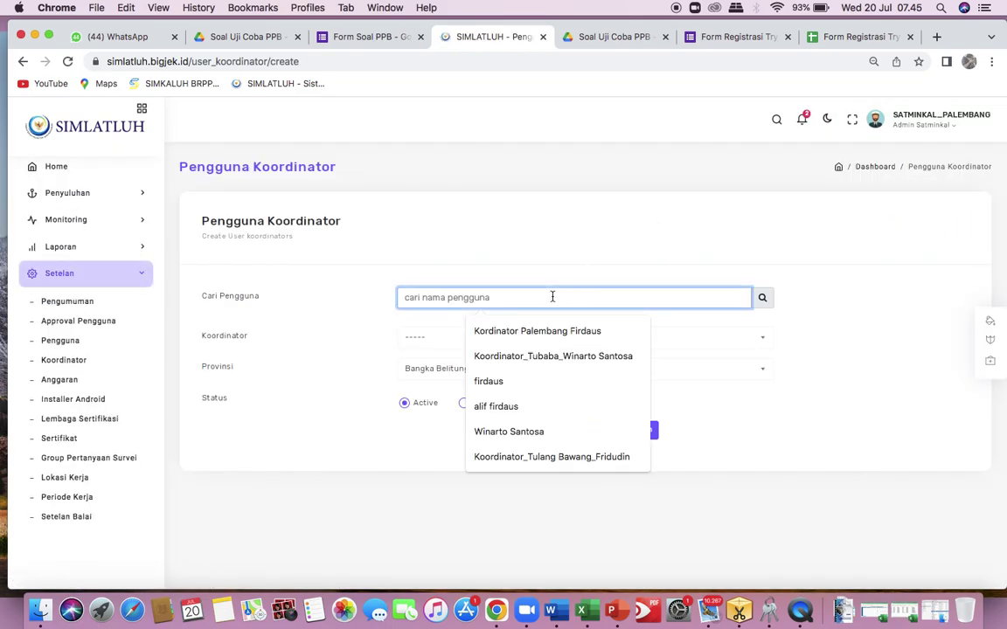
type("hendri")
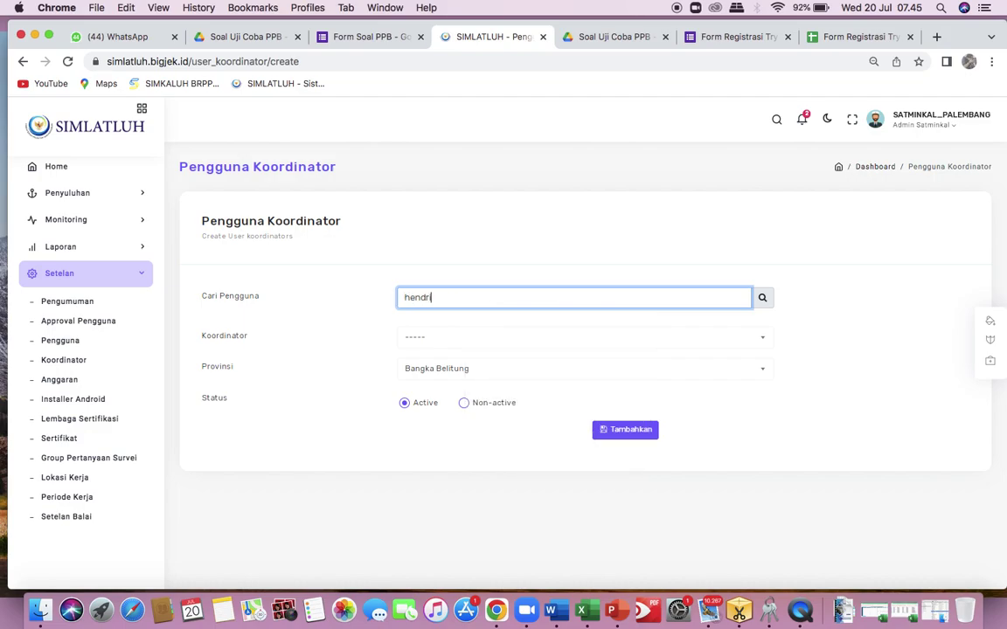
left_click(762, 298)
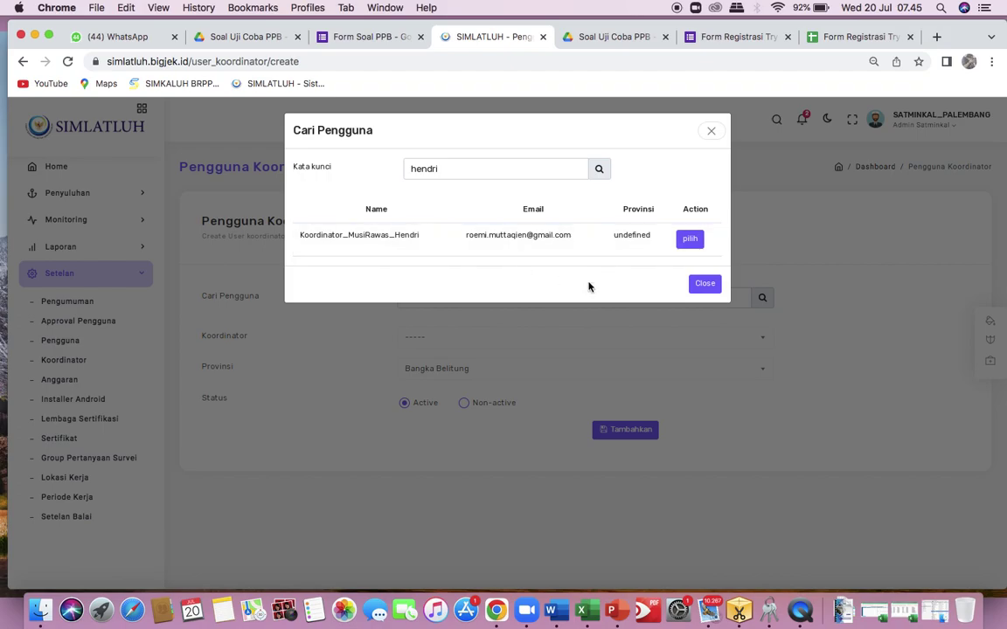
left_click(688, 238)
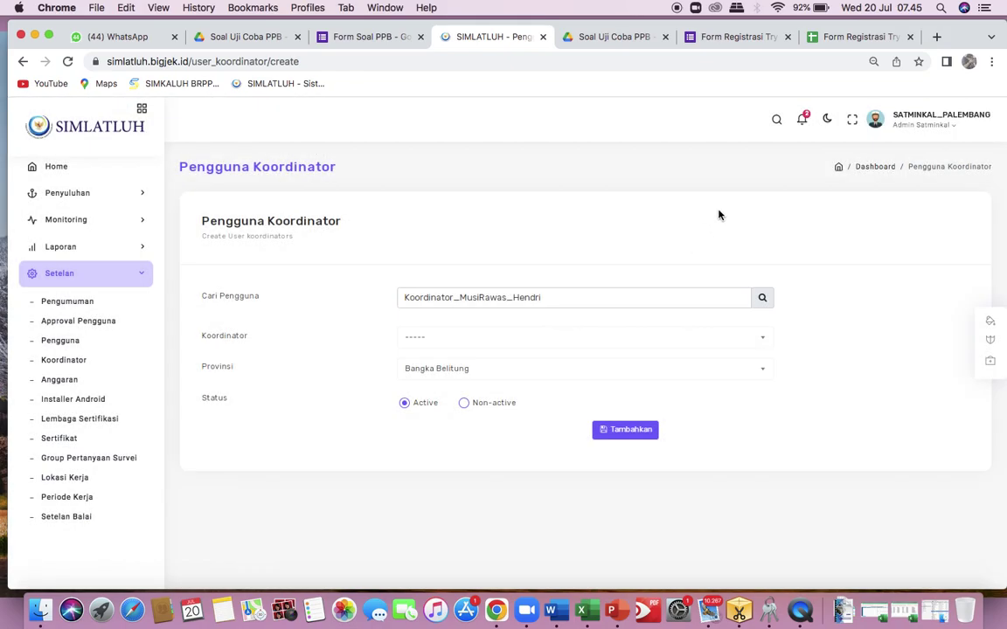
Add the user as a Kabupaten/Kota coordinator for Sumatera Selatan, Kabupaten Musi Rawas.
left_click(670, 341)
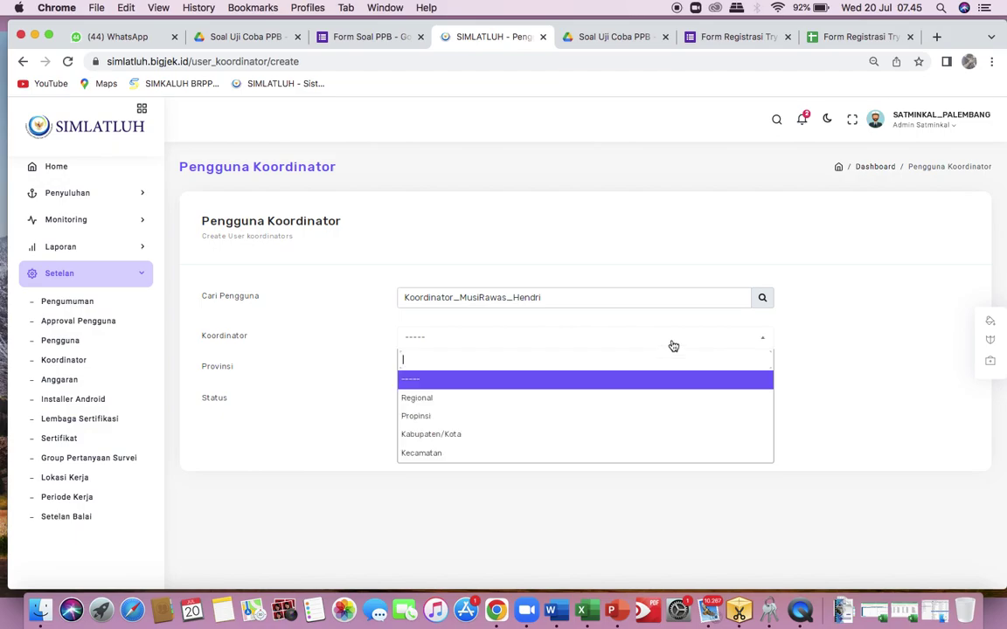
left_click(454, 433)
left_click(543, 368)
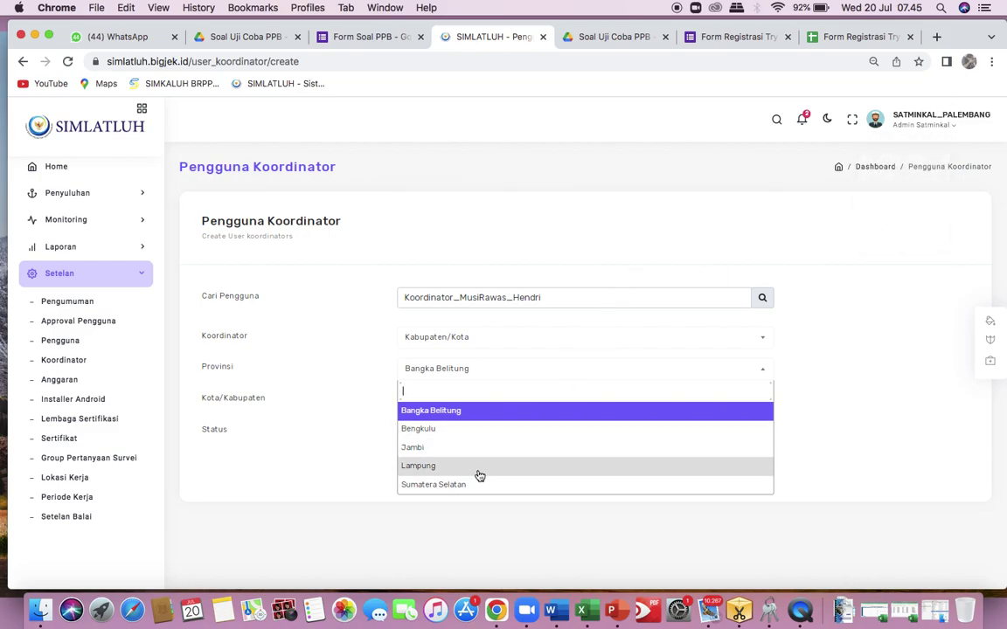
left_click(446, 485)
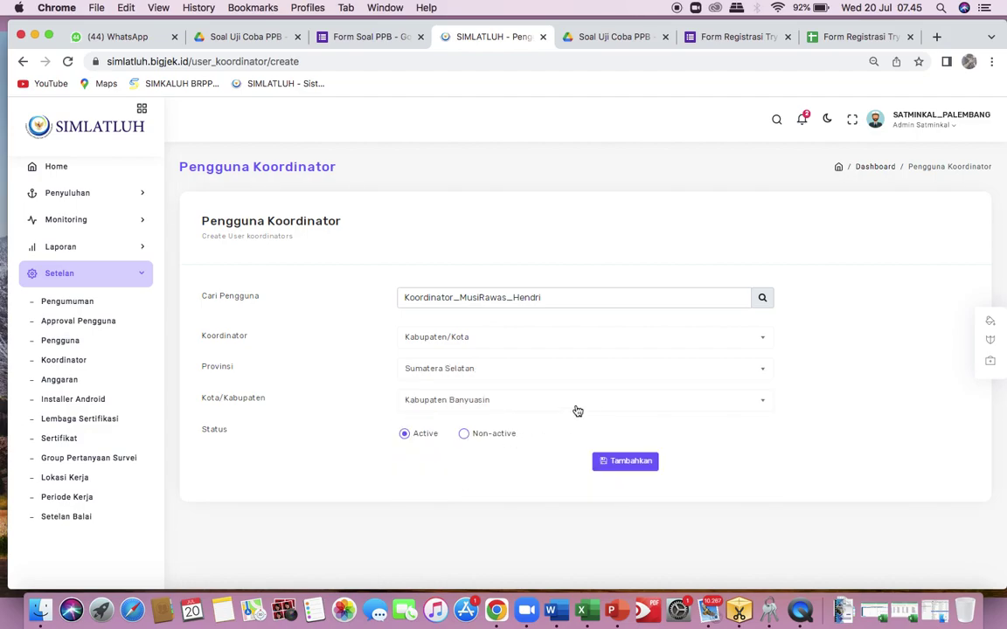
left_click(606, 401)
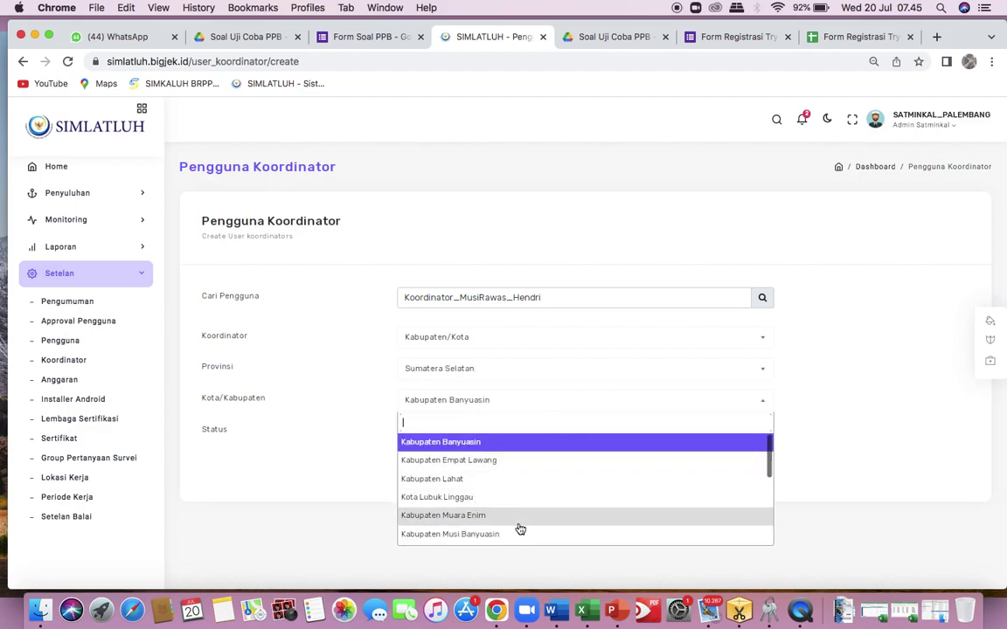
scroll(520, 528, "down", 5)
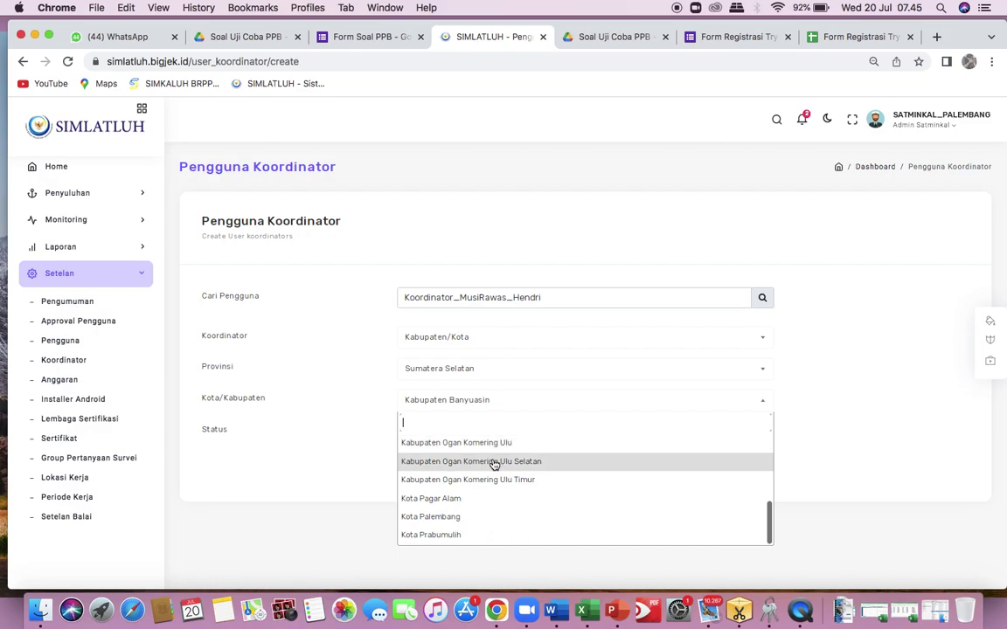
scroll(468, 521, "up", 2)
scroll(468, 521, "up", 2)
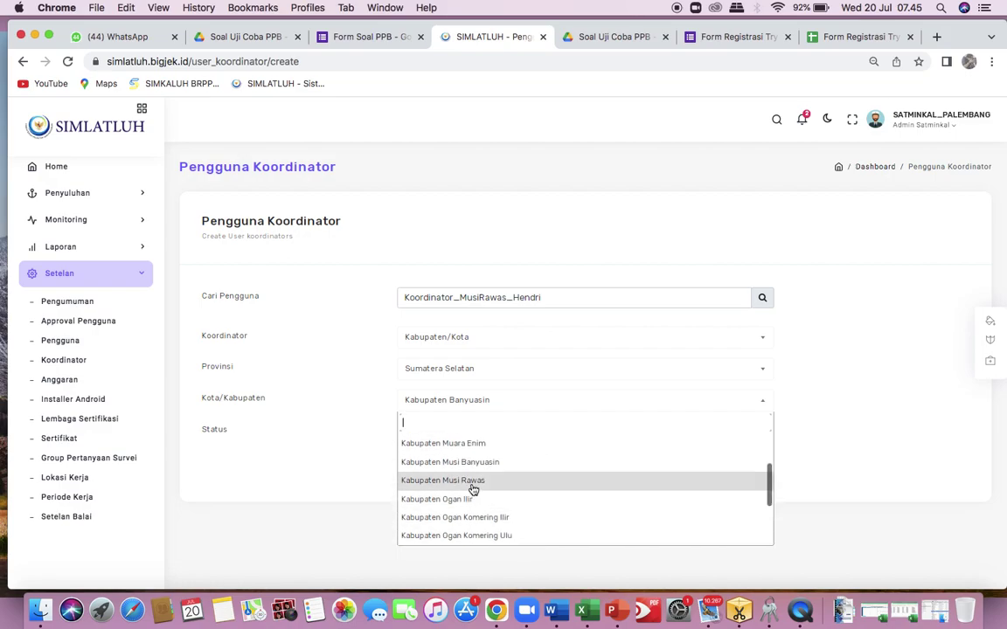
left_click(472, 480)
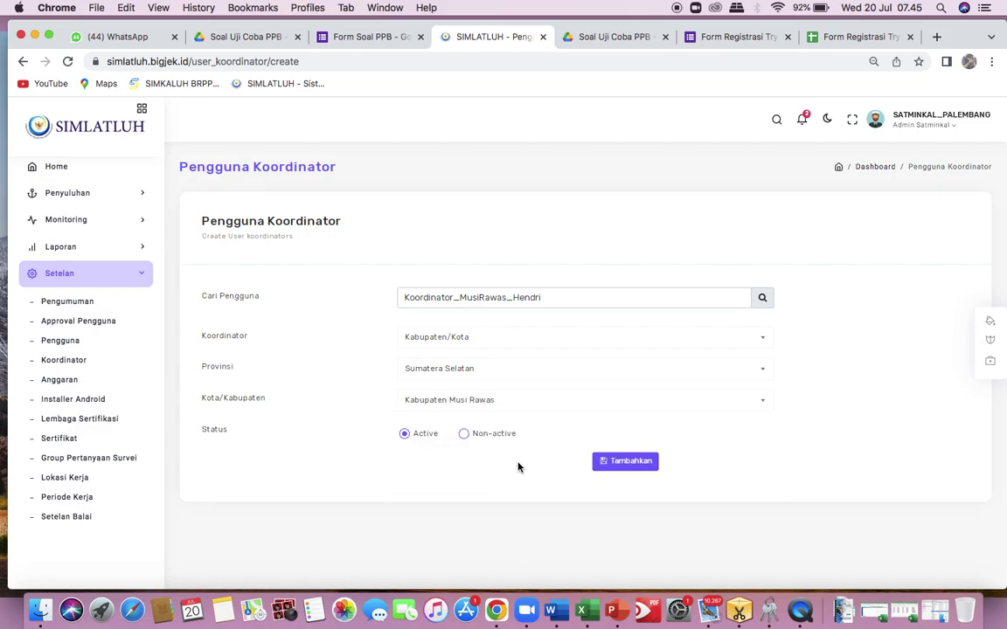
left_click(624, 462)
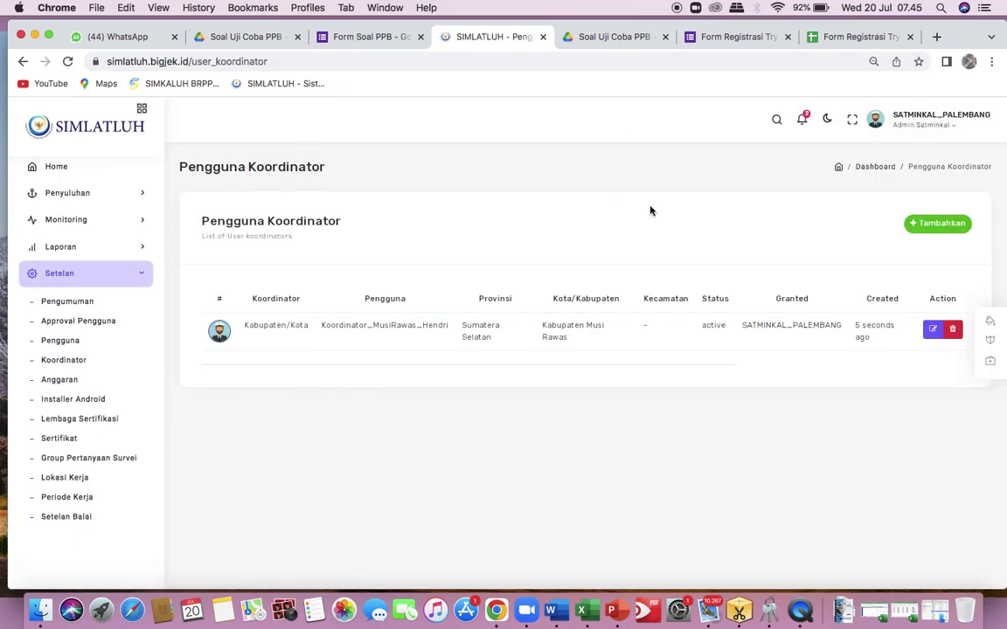
Log out of the admin account and go to the Login page.
left_click(947, 128)
left_click(909, 230)
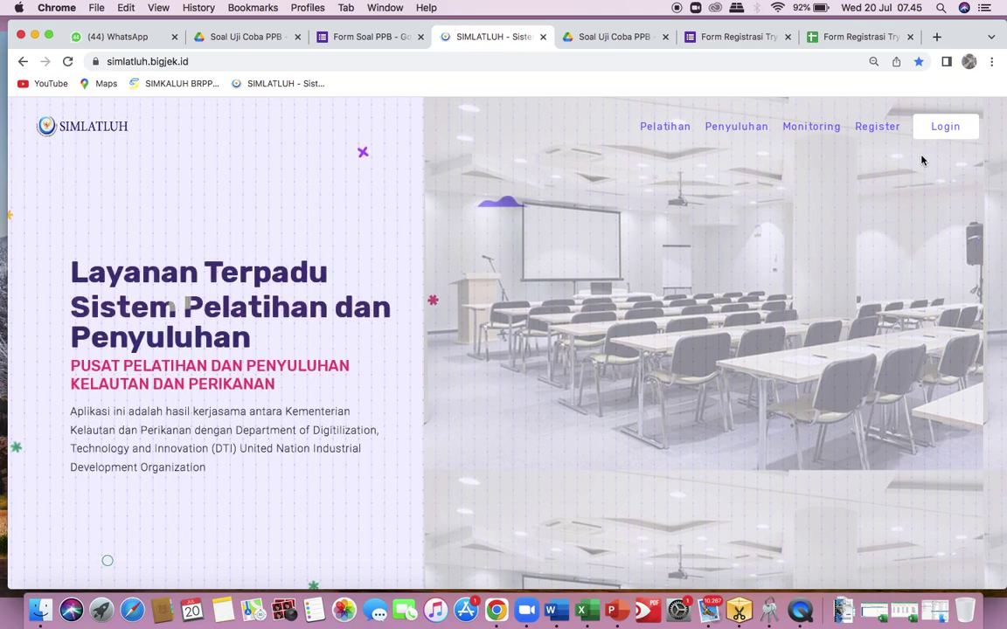
left_click(952, 130)
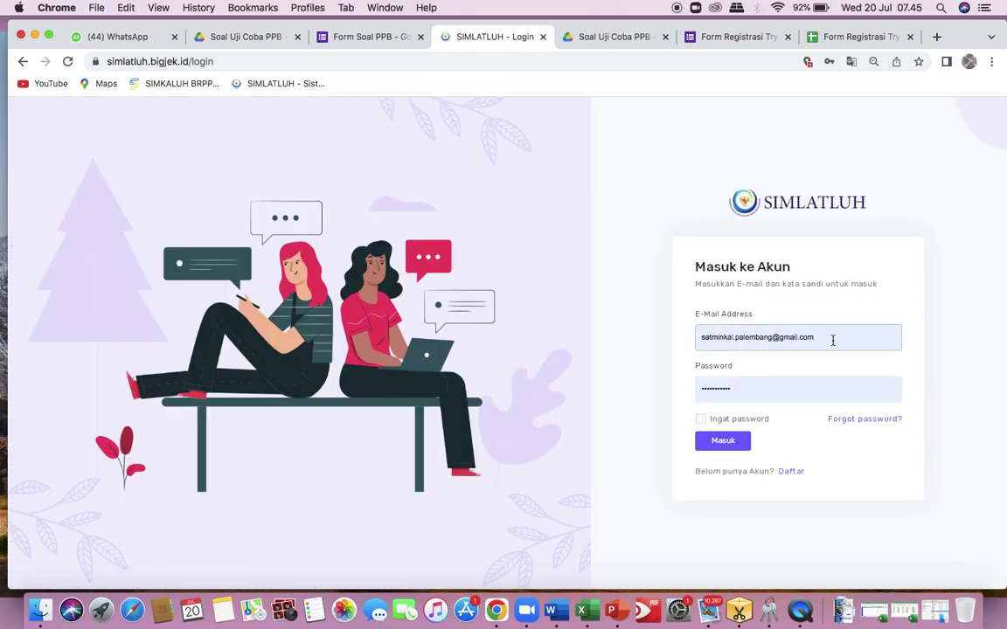
Sign in with the coordinator user's saved login, re-entering the password, and click Masuk.
left_click(833, 341)
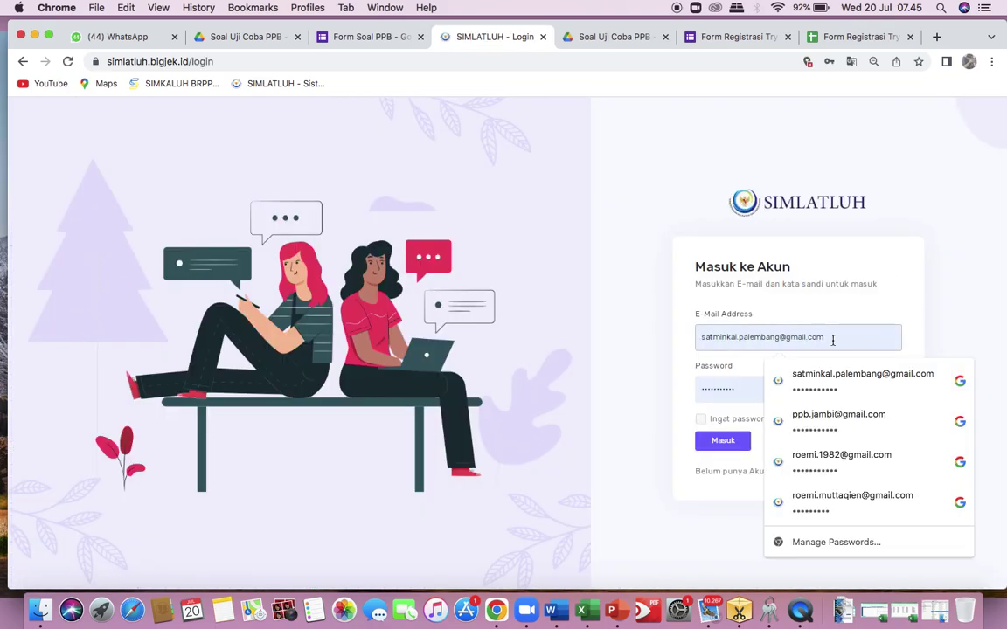
left_click(858, 504)
left_click(785, 389)
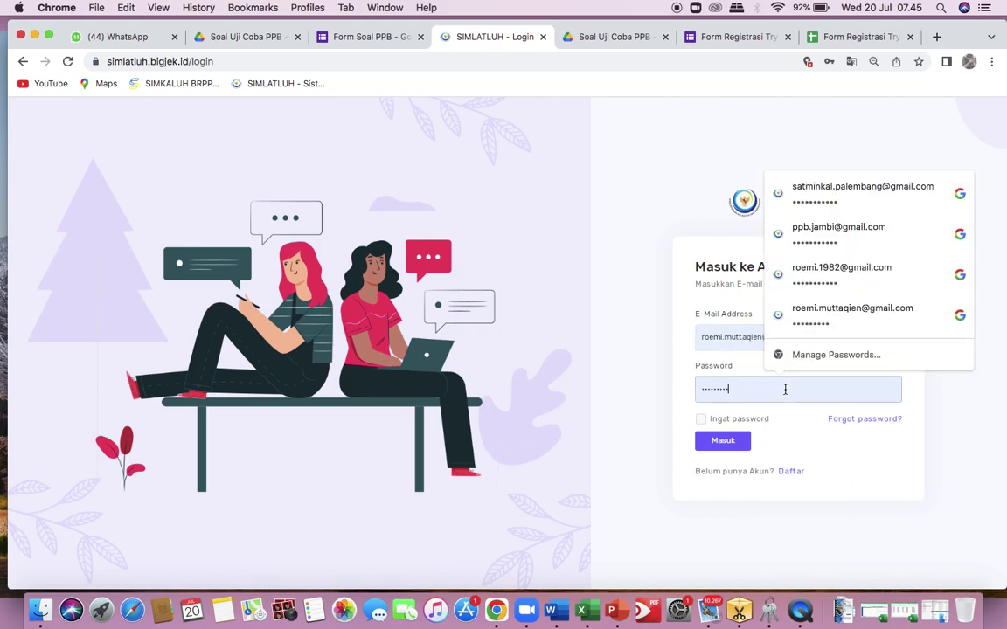
key("super+a")
key("BackSpace")
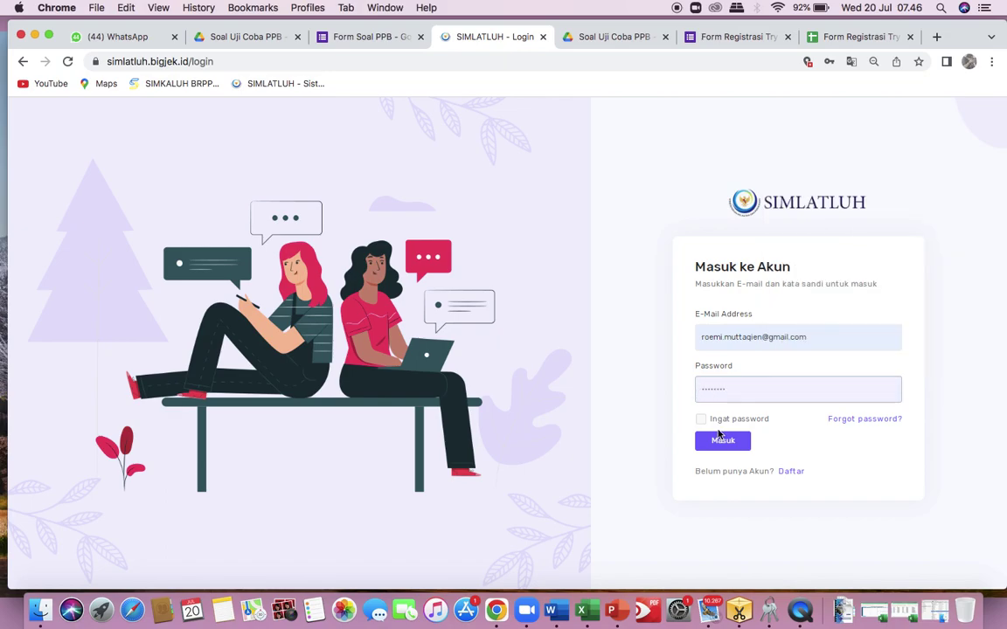
left_click(732, 442)
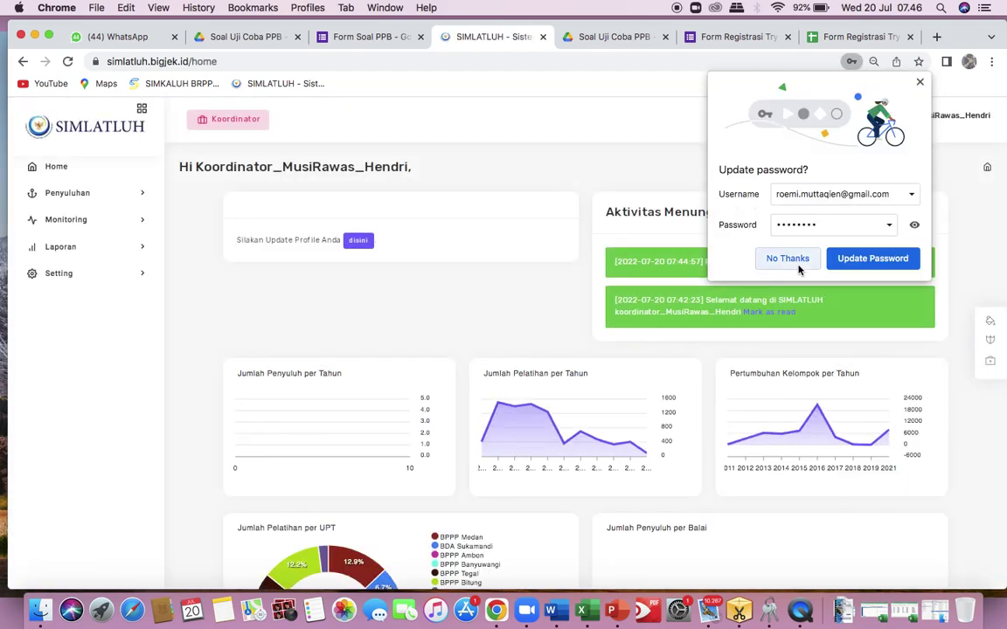
Decline Chrome's Update password offer and check the Koordinator role in the account menu.
left_click(787, 259)
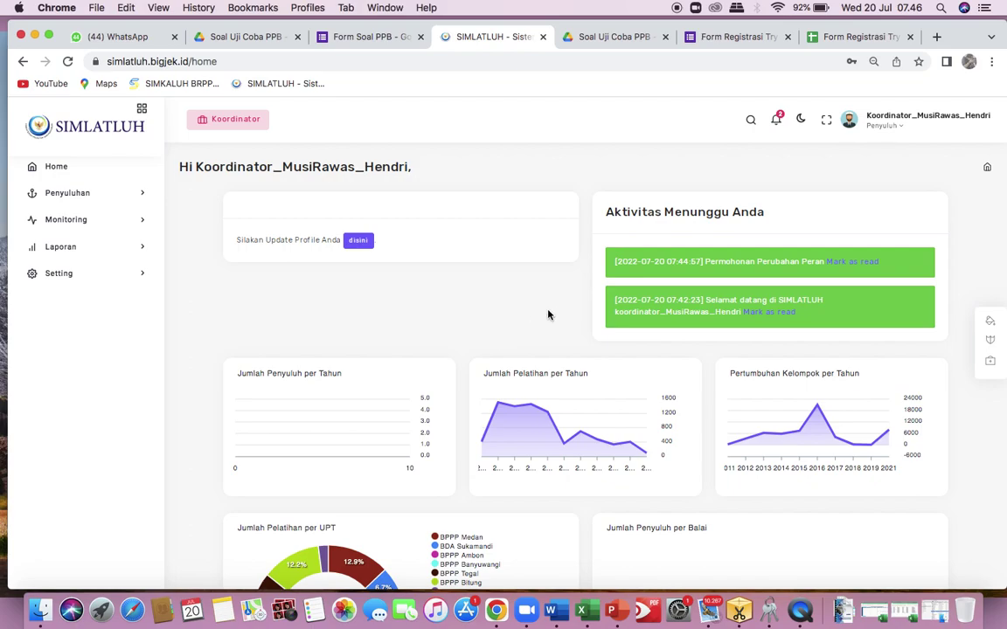
left_click(895, 128)
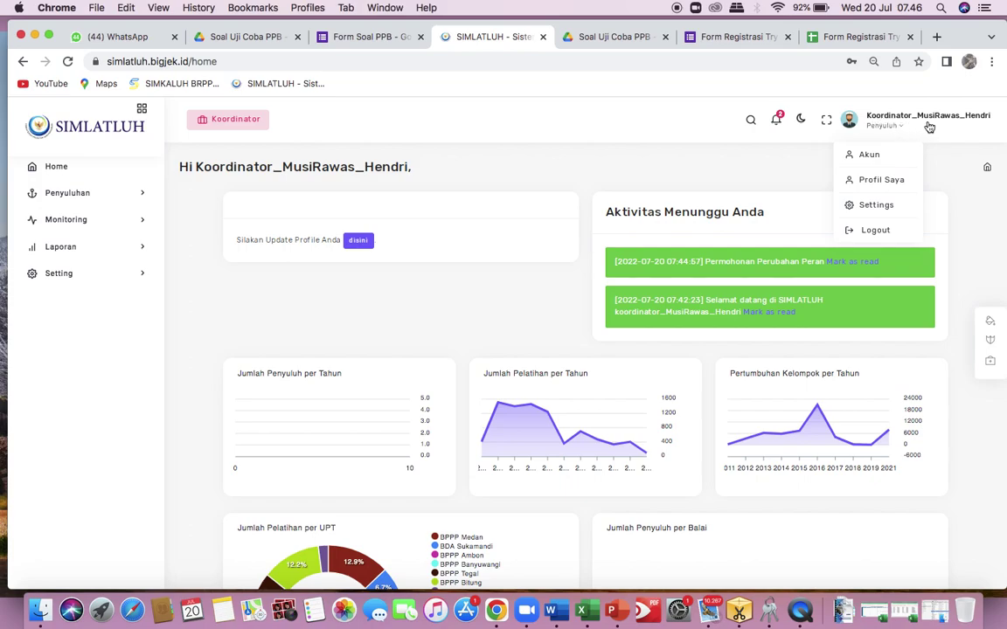
left_click(883, 127)
left_click(896, 131)
left_click(894, 131)
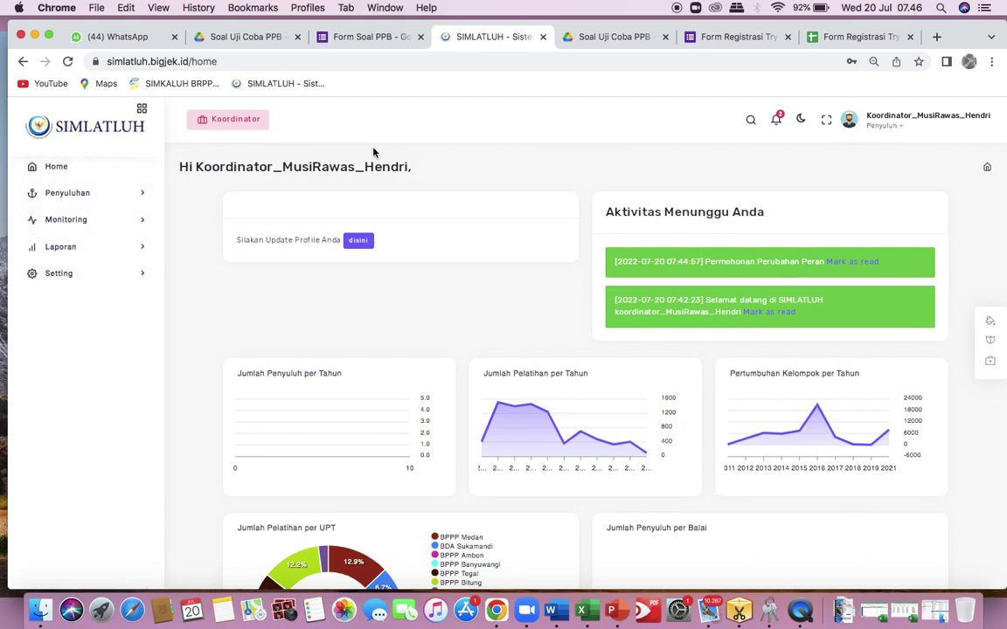
Expand and collapse the Setting sidebar section, then review the dashboard's pending activities.
left_click(110, 282)
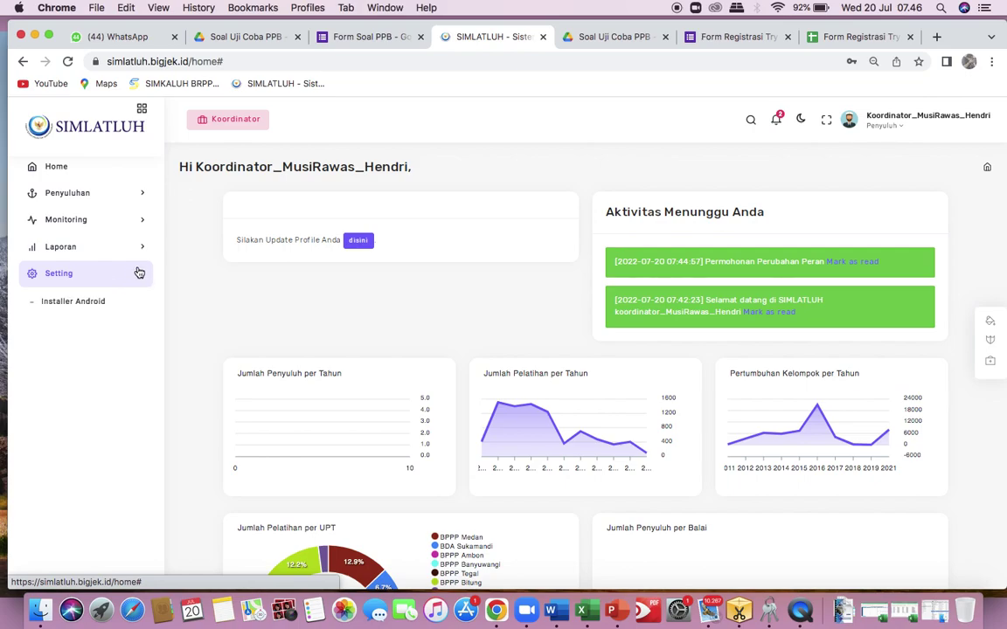
left_click(139, 278)
left_click(139, 278)
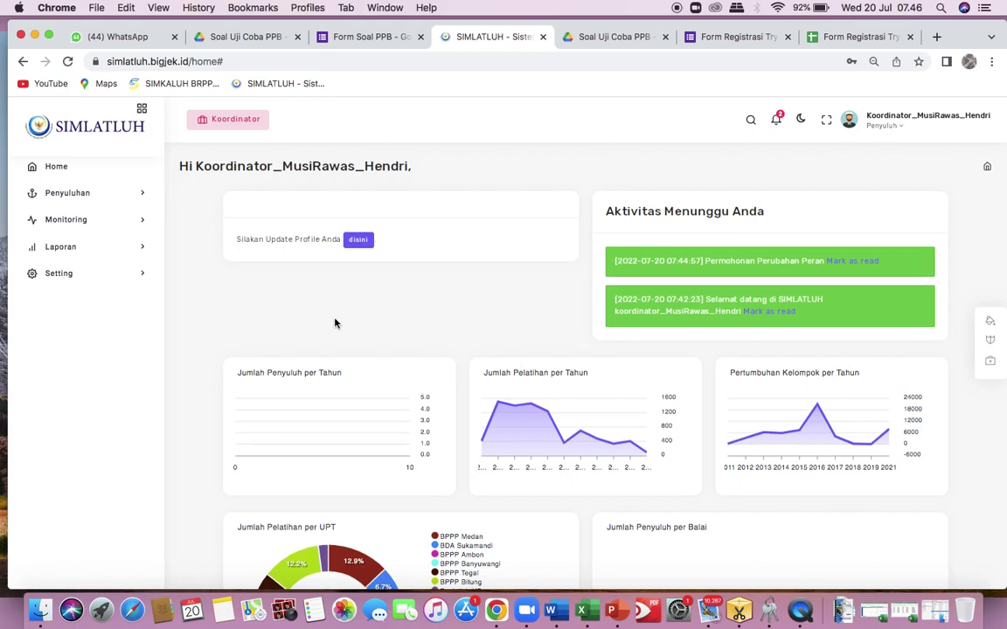
scroll(335, 323, "down", 5)
scroll(334, 323, "up", 10)
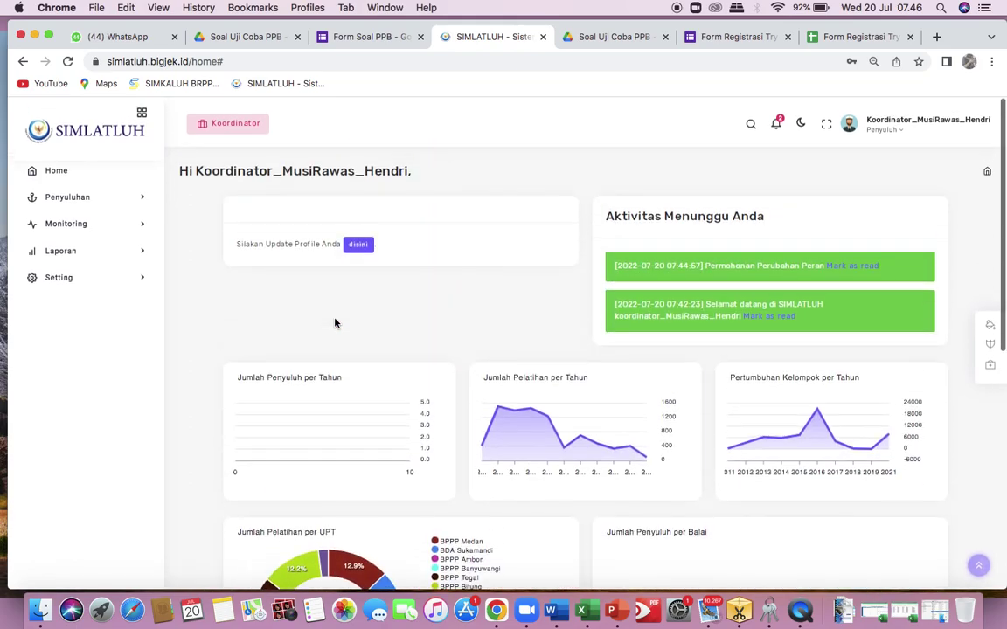